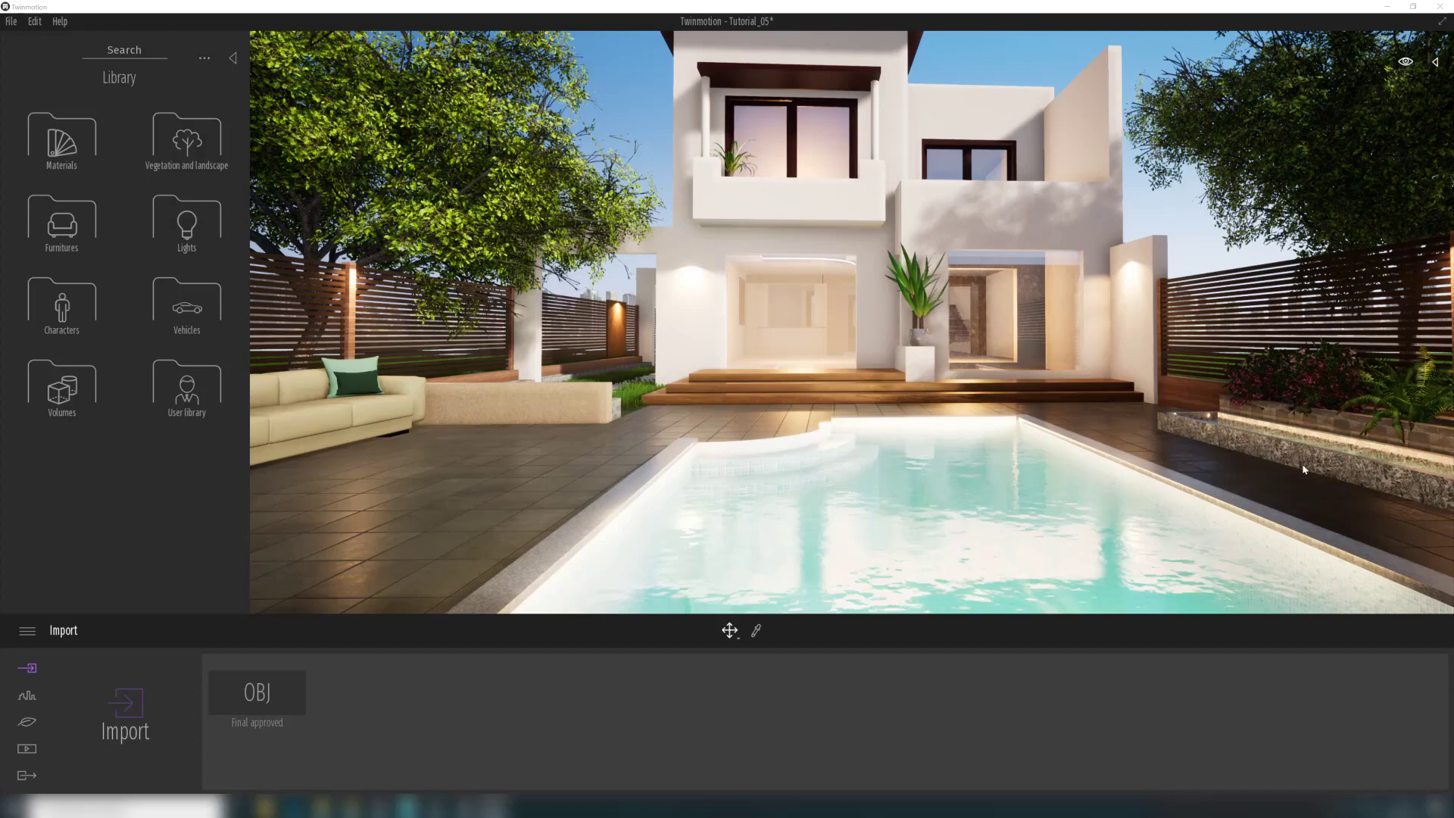
Run Edit > Resource collector with Desktop\Resource collector\1 as destination and collect the .tm file.
{"action": "left_click", "coordinate": [35, 21]}
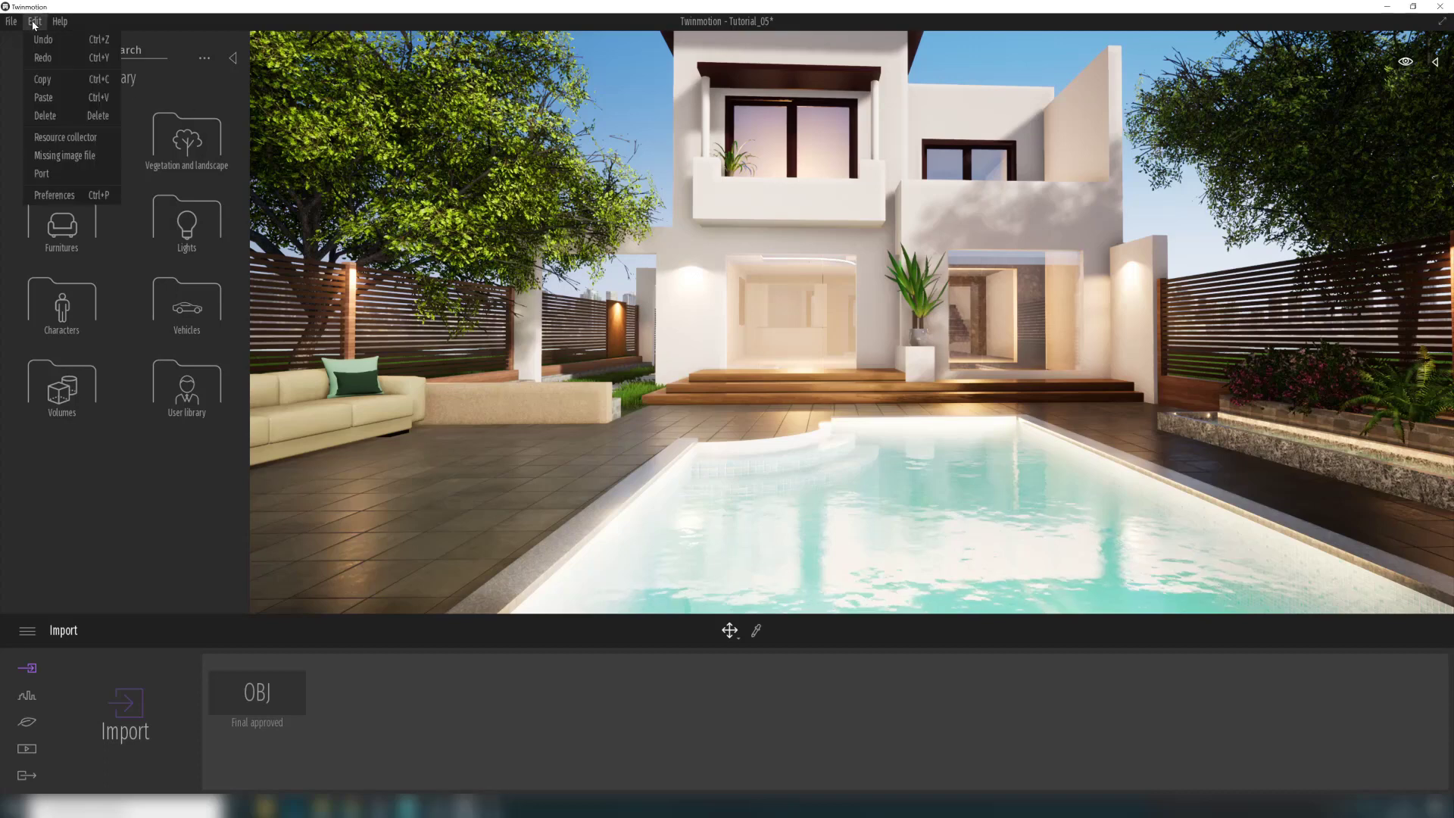
{"action": "left_click", "coordinate": [62, 140]}
{"action": "left_click_drag", "start_coordinate": [691, 288], "coordinate": [699, 240]}
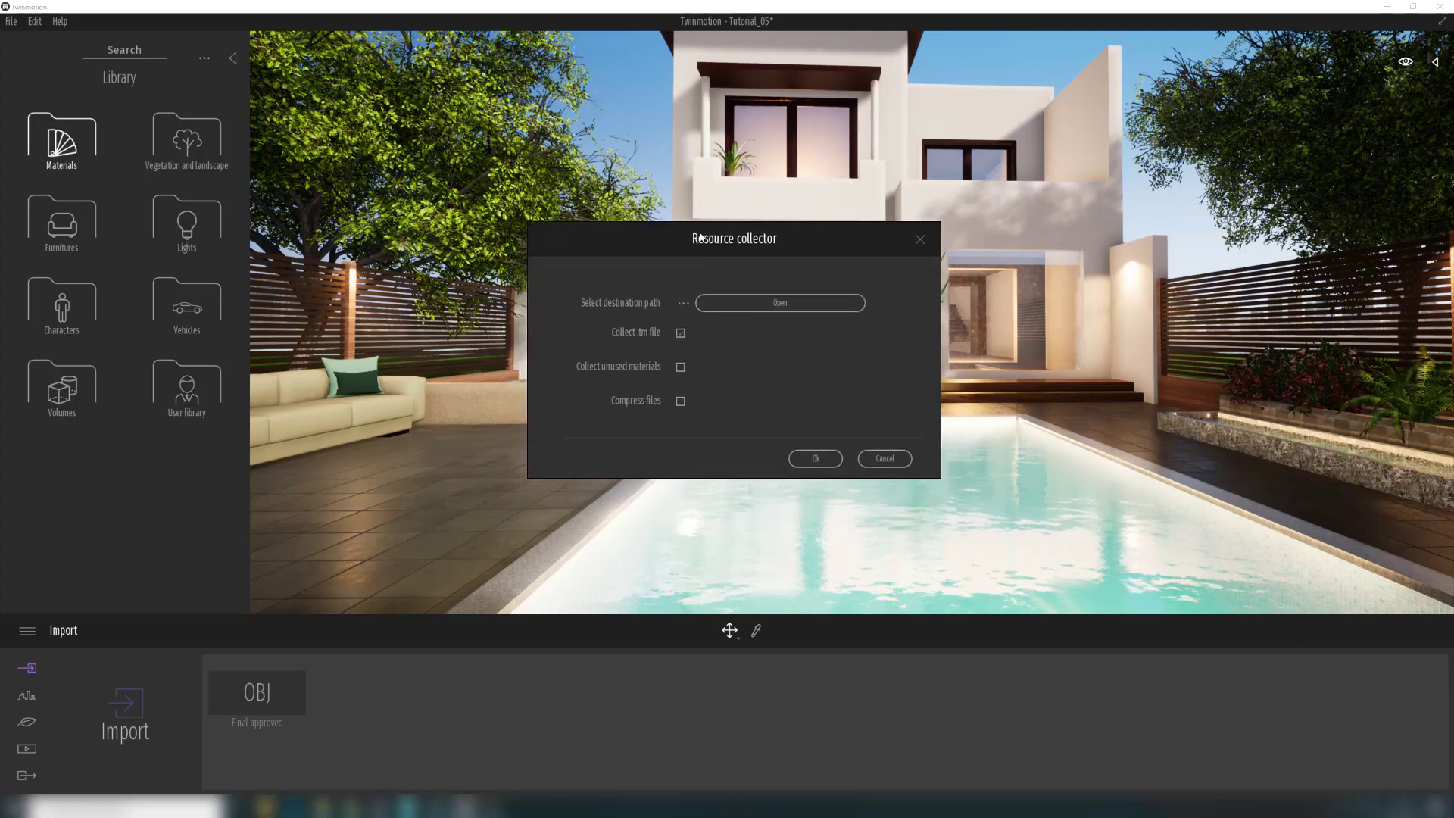
{"action": "left_click", "coordinate": [775, 303]}
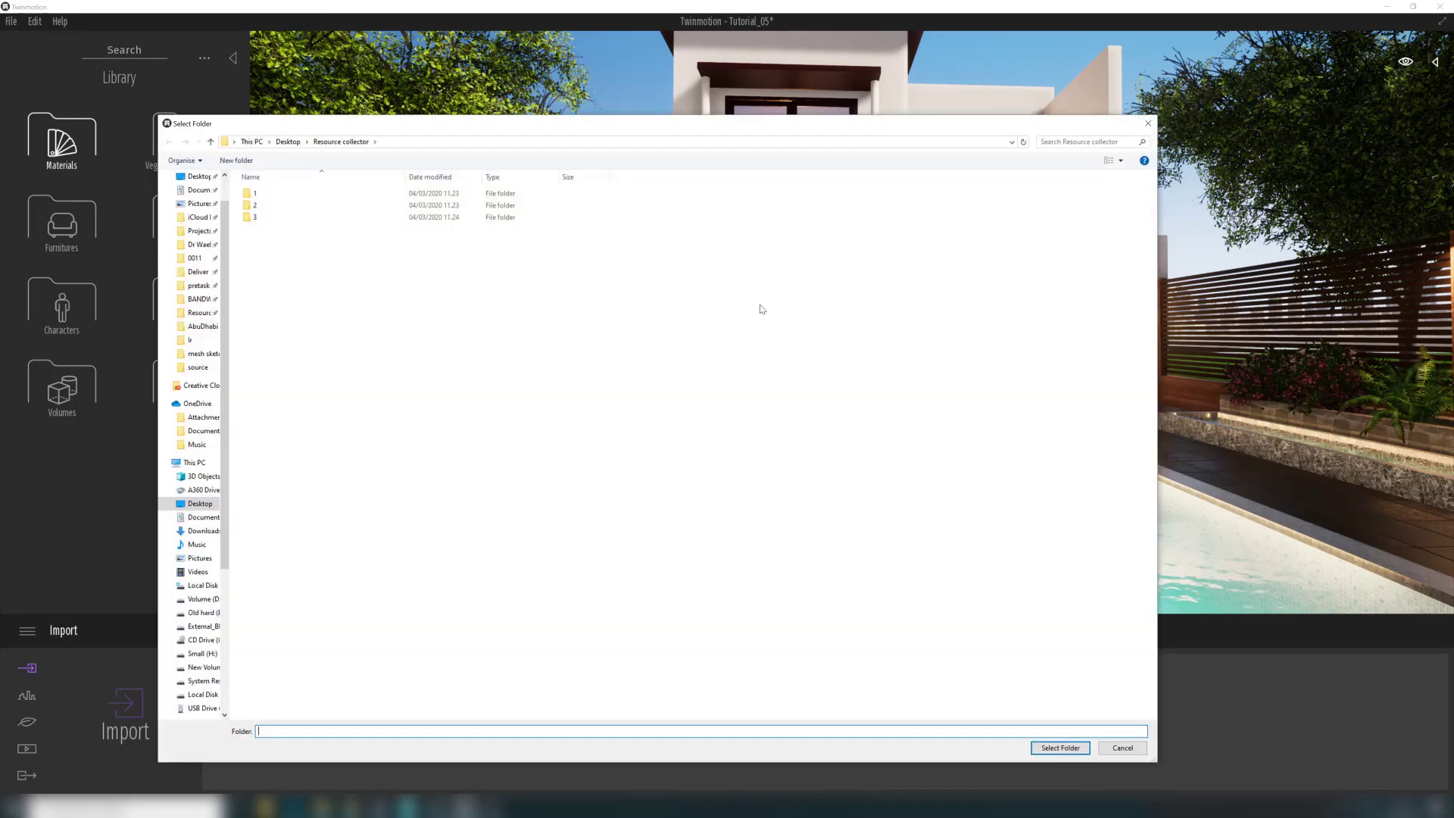
{"action": "left_click", "coordinate": [191, 315]}
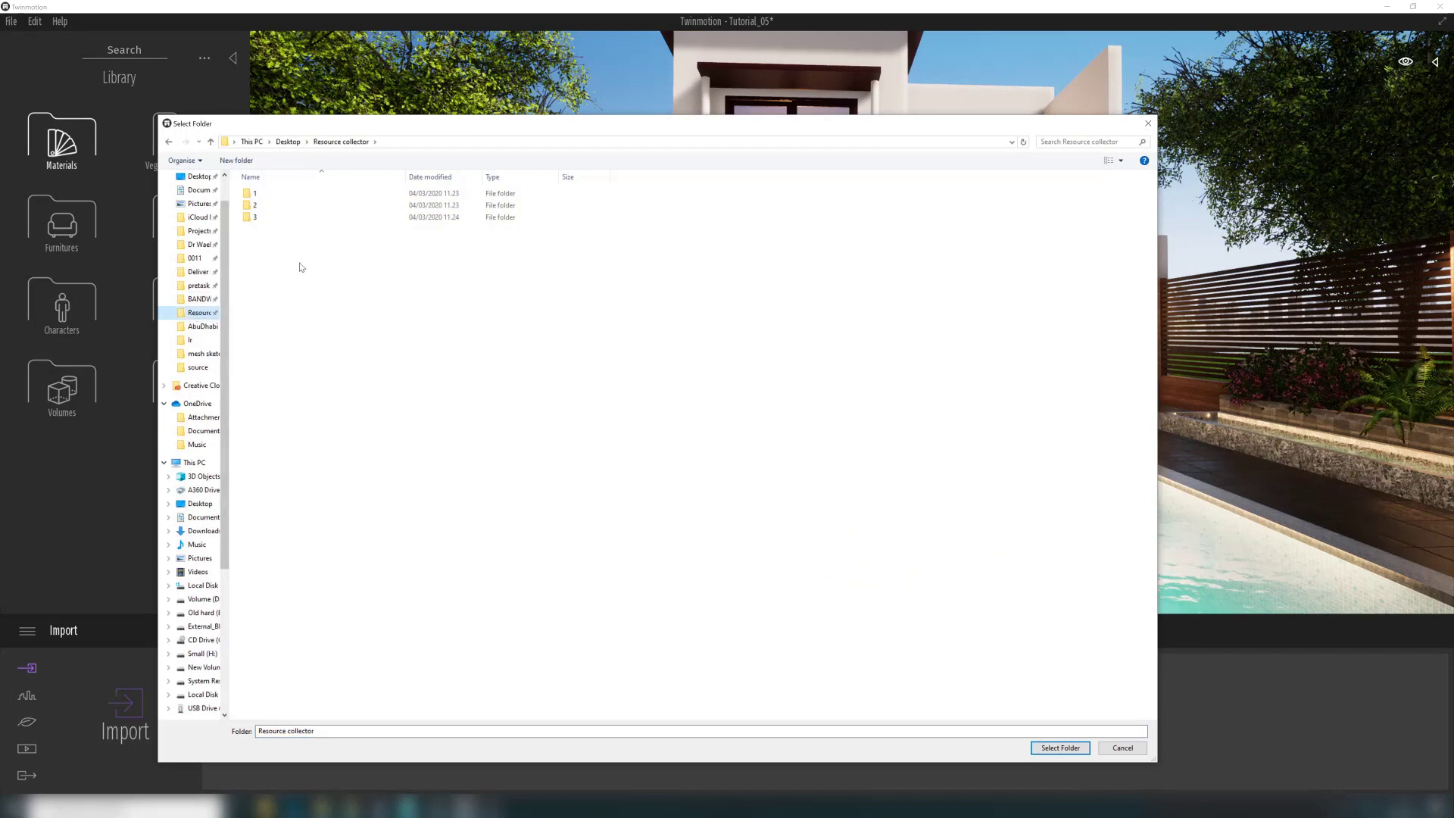
{"action": "left_click_drag", "start_coordinate": [327, 132], "coordinate": [598, 437]}
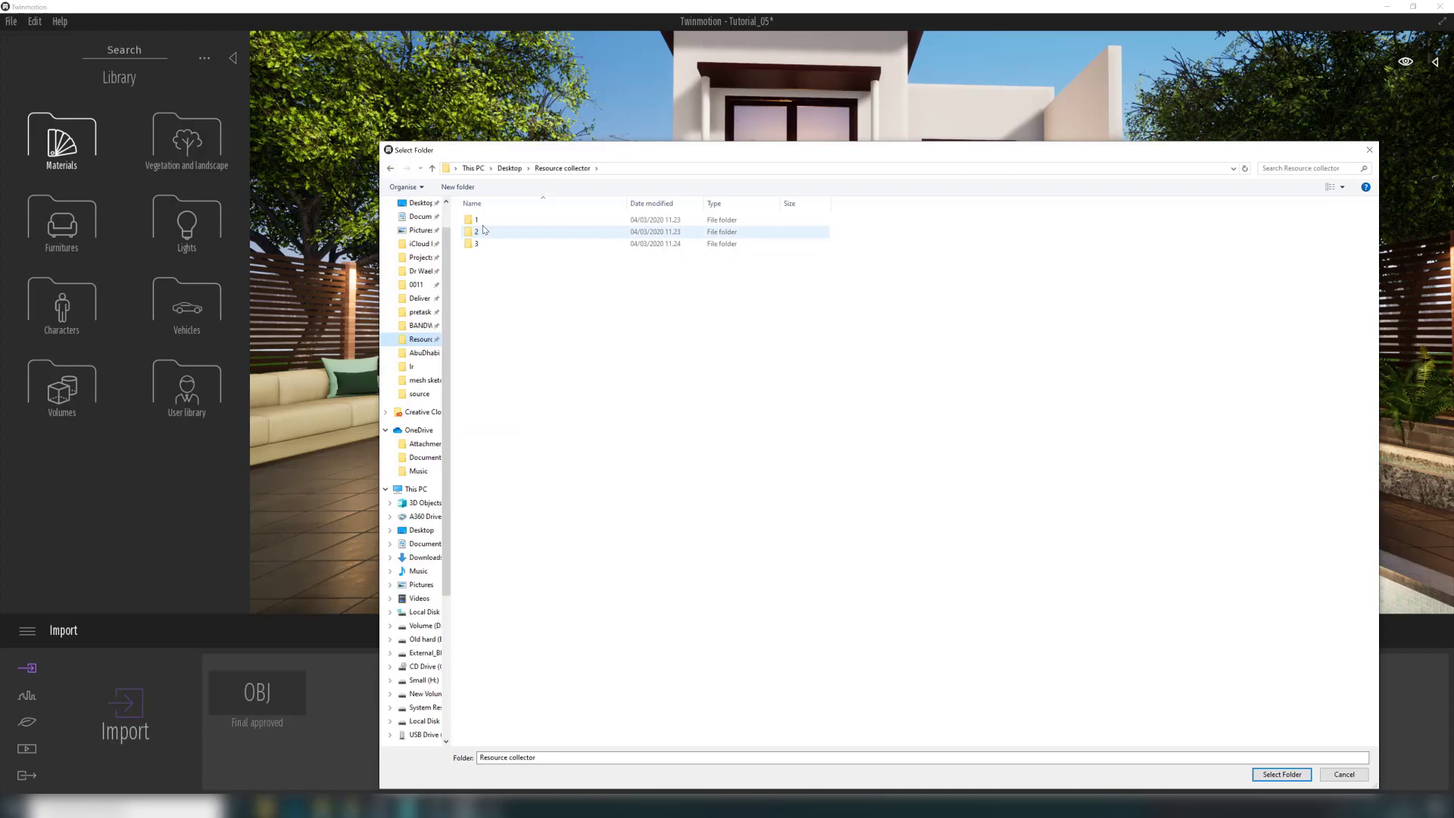
{"action": "left_click", "coordinate": [478, 220]}
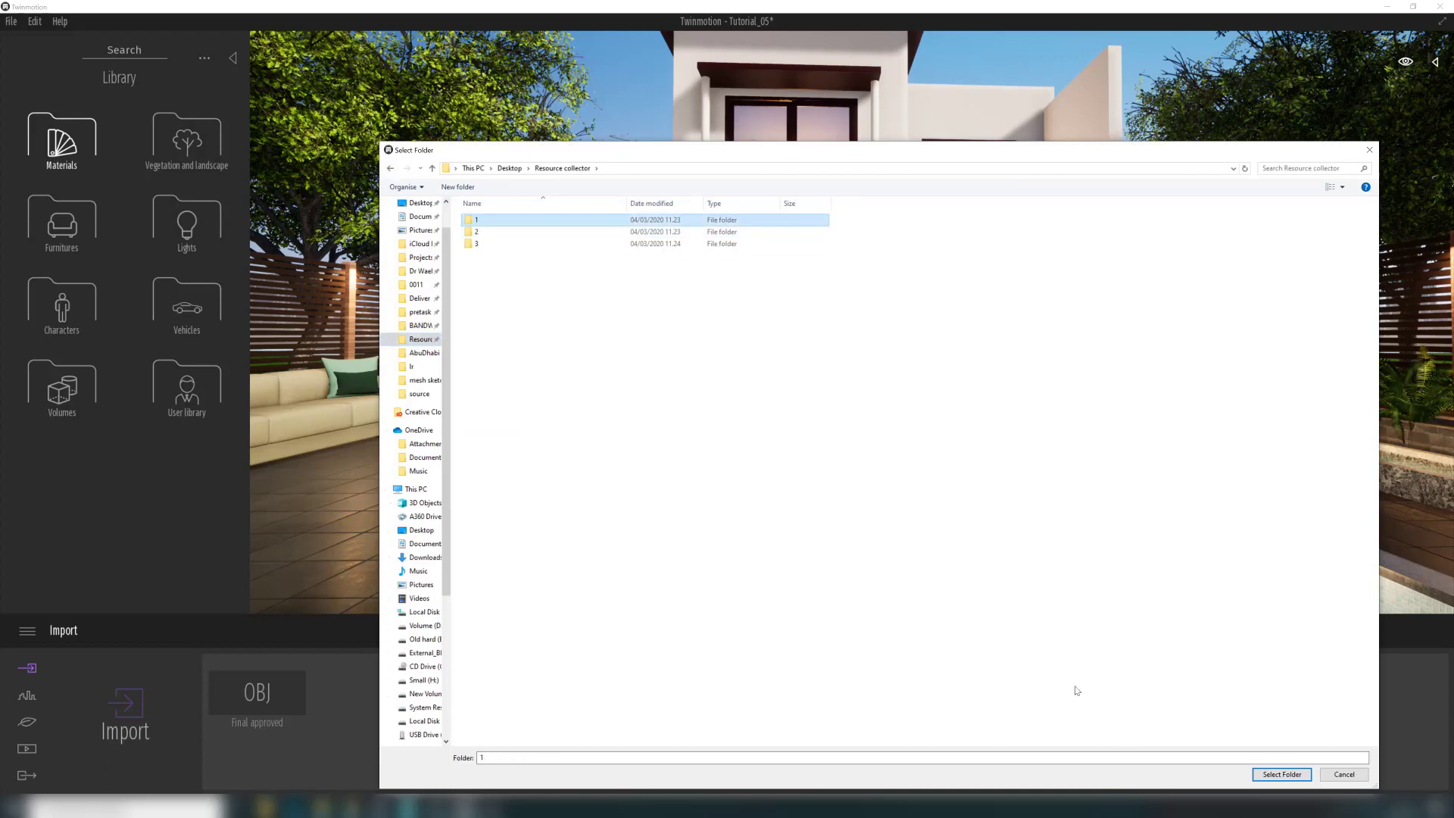
{"action": "double_click", "coordinate": [505, 221]}
{"action": "left_click", "coordinate": [1264, 776]}
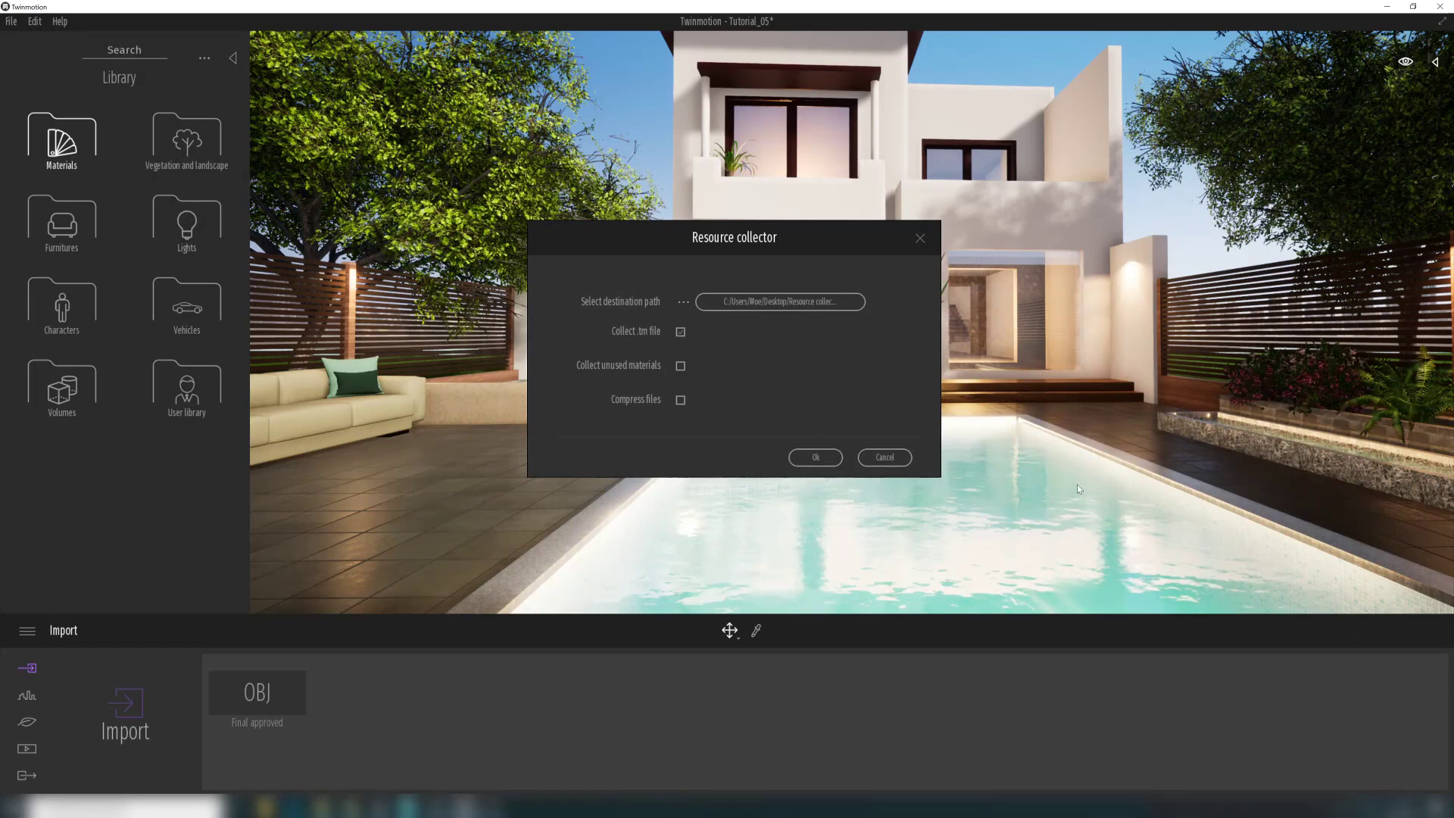
{"action": "left_click", "coordinate": [824, 462]}
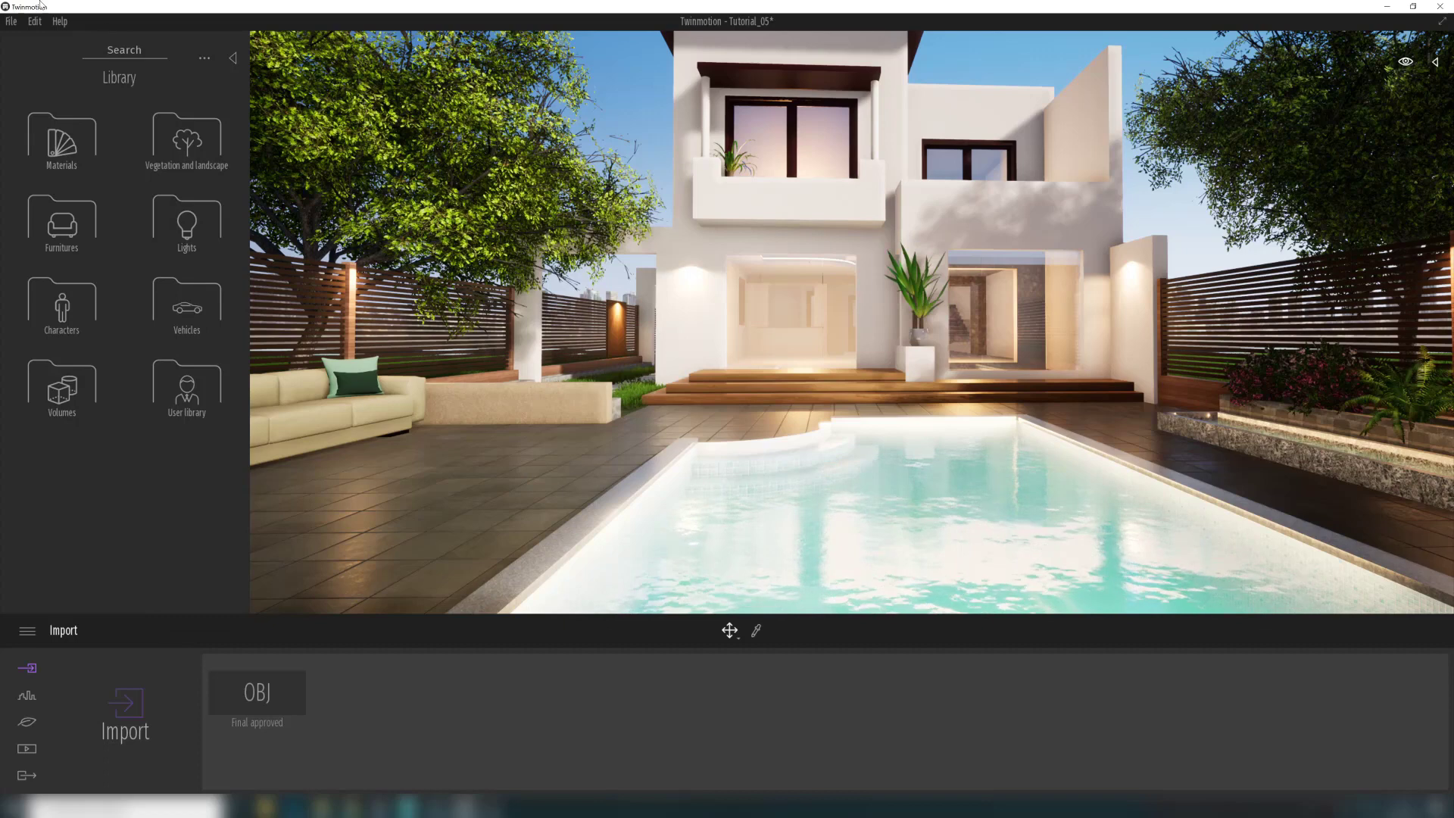
Collect the project again into Resource collector\2 with Collect unused materials enabled.
{"action": "left_click", "coordinate": [12, 21]}
{"action": "left_click", "coordinate": [53, 140]}
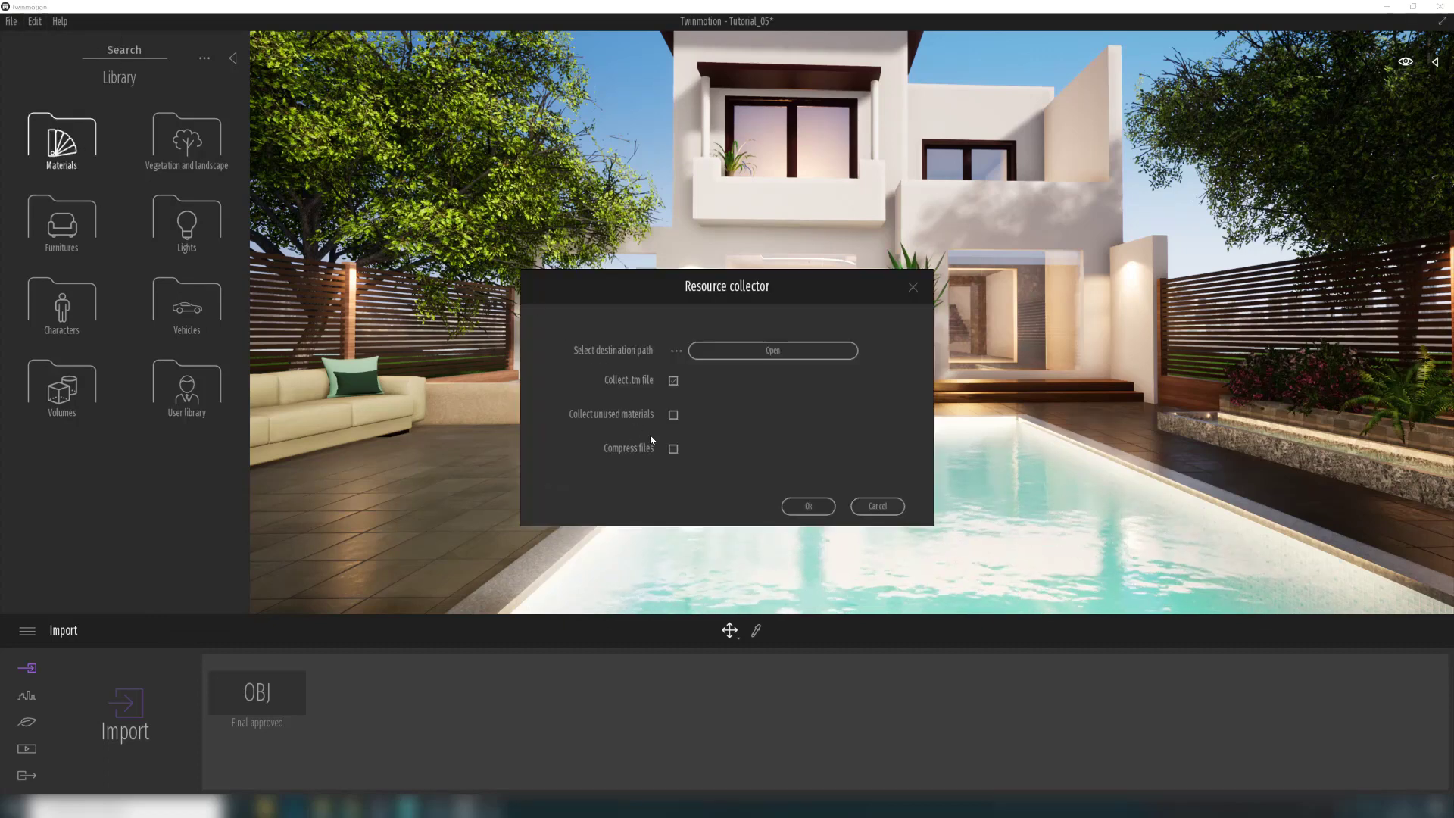
{"action": "left_click", "coordinate": [673, 415]}
{"action": "left_click", "coordinate": [773, 350]}
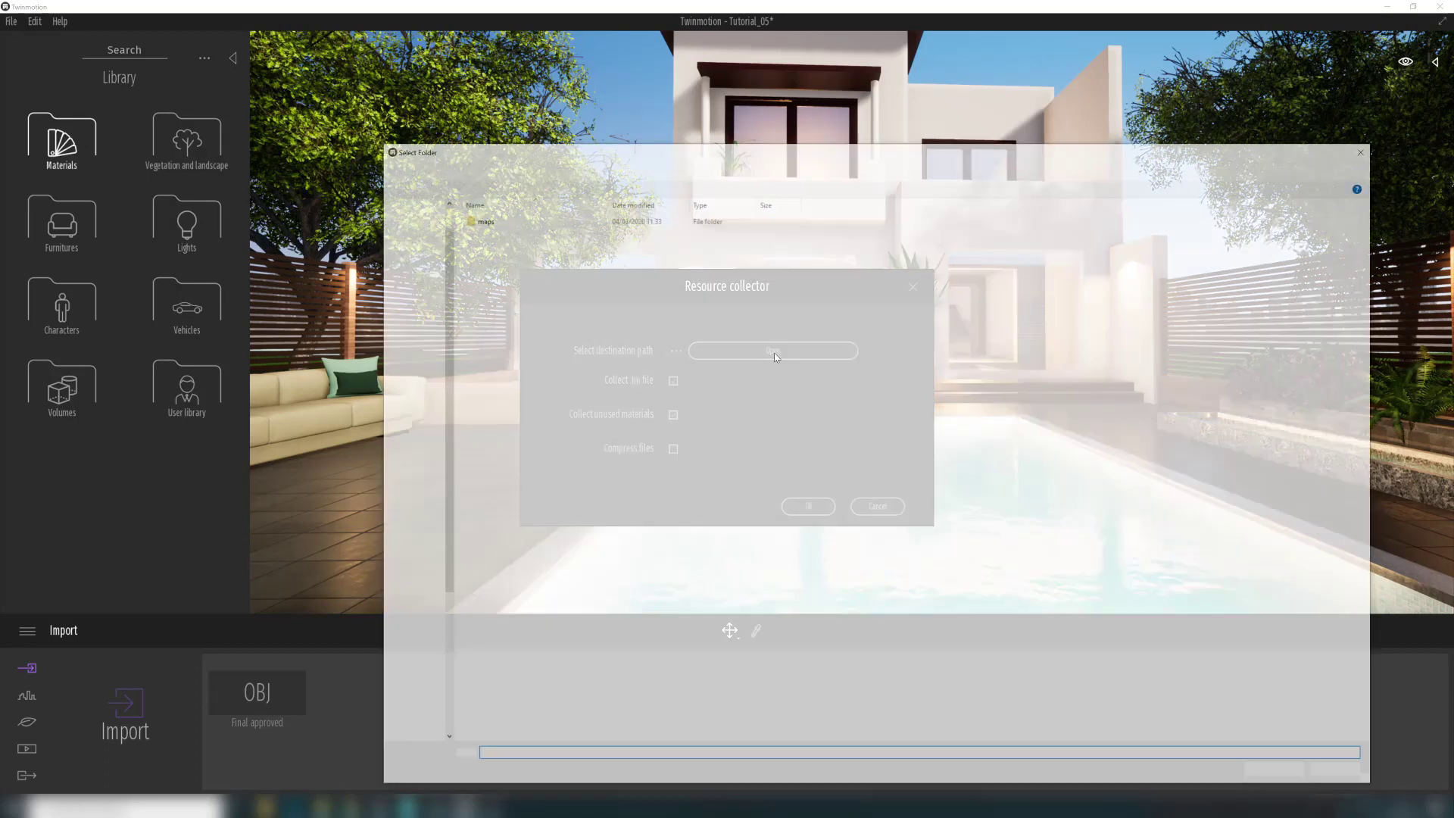
{"action": "left_click", "coordinate": [562, 168]}
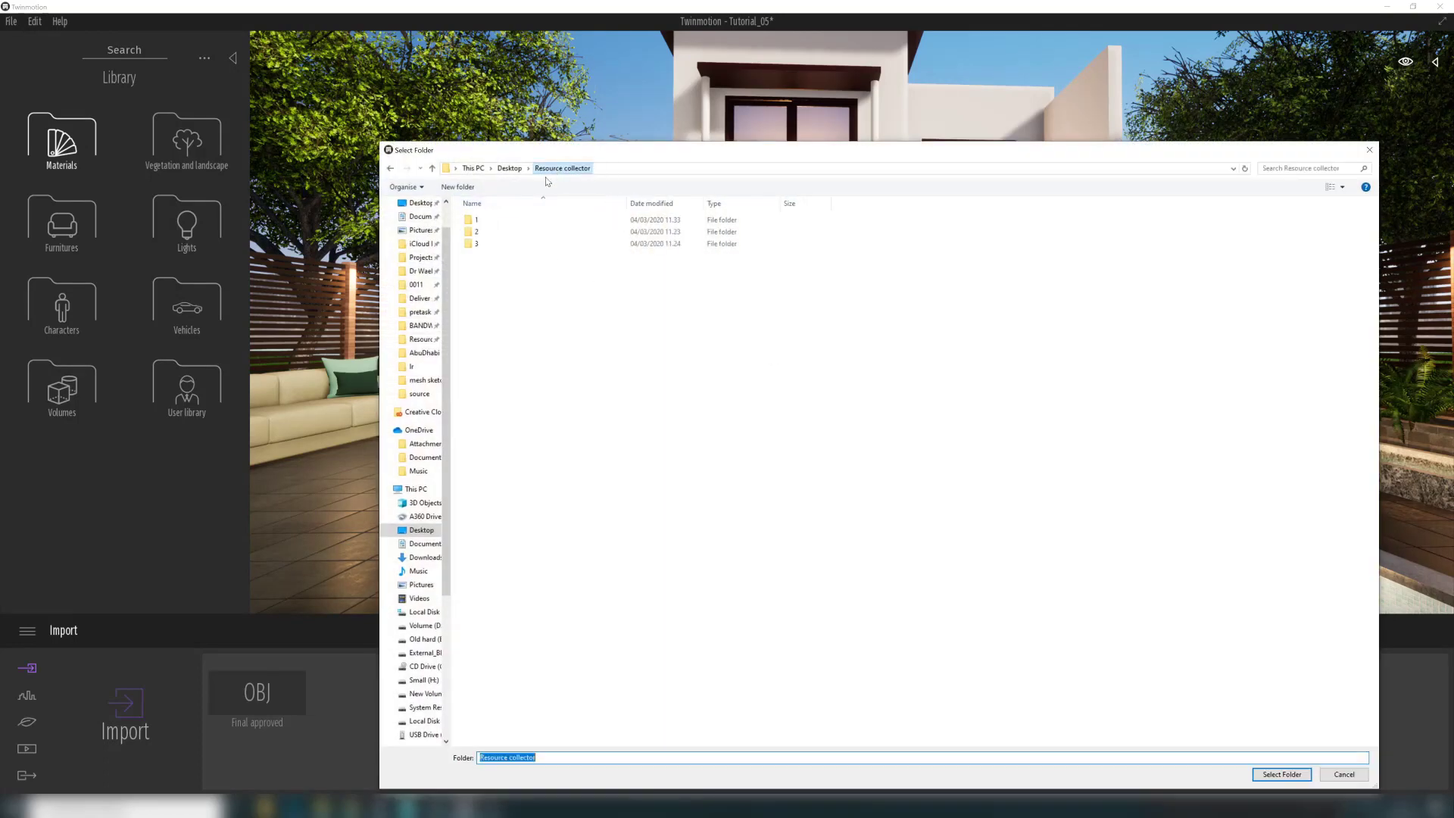
{"action": "double_click", "coordinate": [492, 233]}
{"action": "left_click", "coordinate": [1282, 774]}
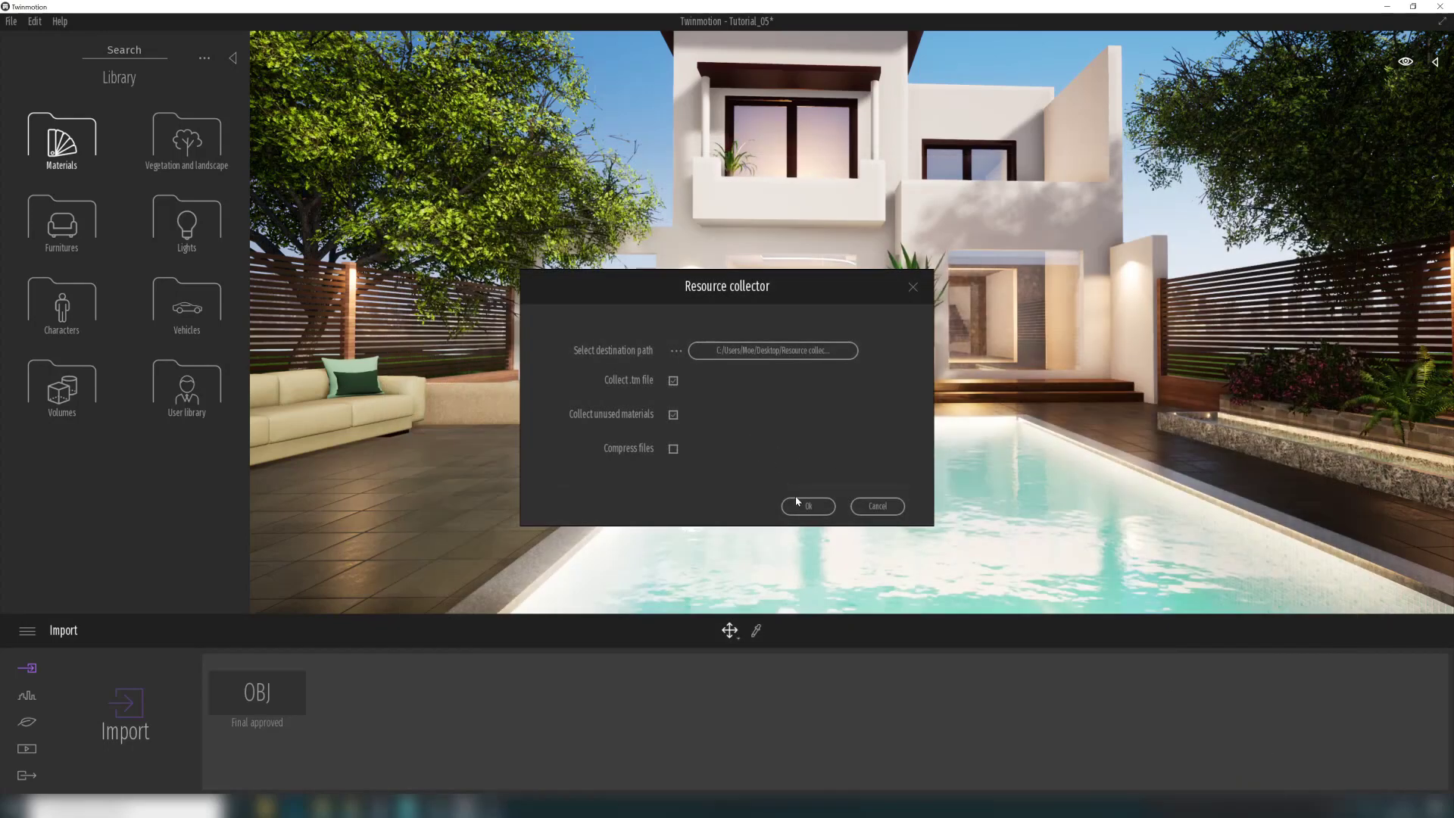
{"action": "left_click", "coordinate": [797, 501]}
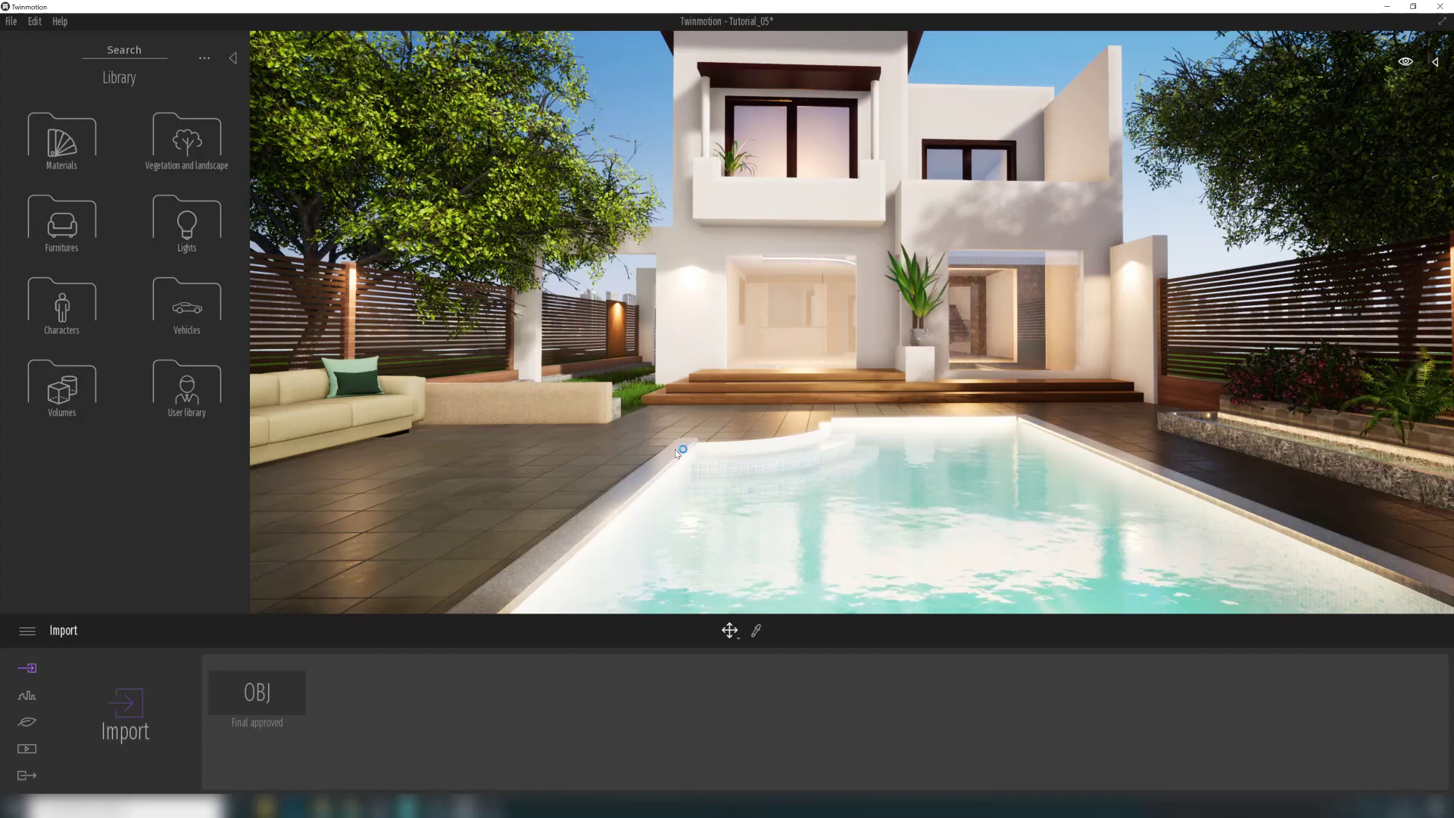
Run a third collection into folder 3 with unused materials and Compress files for a zip archive.
{"action": "left_click", "coordinate": [34, 21]}
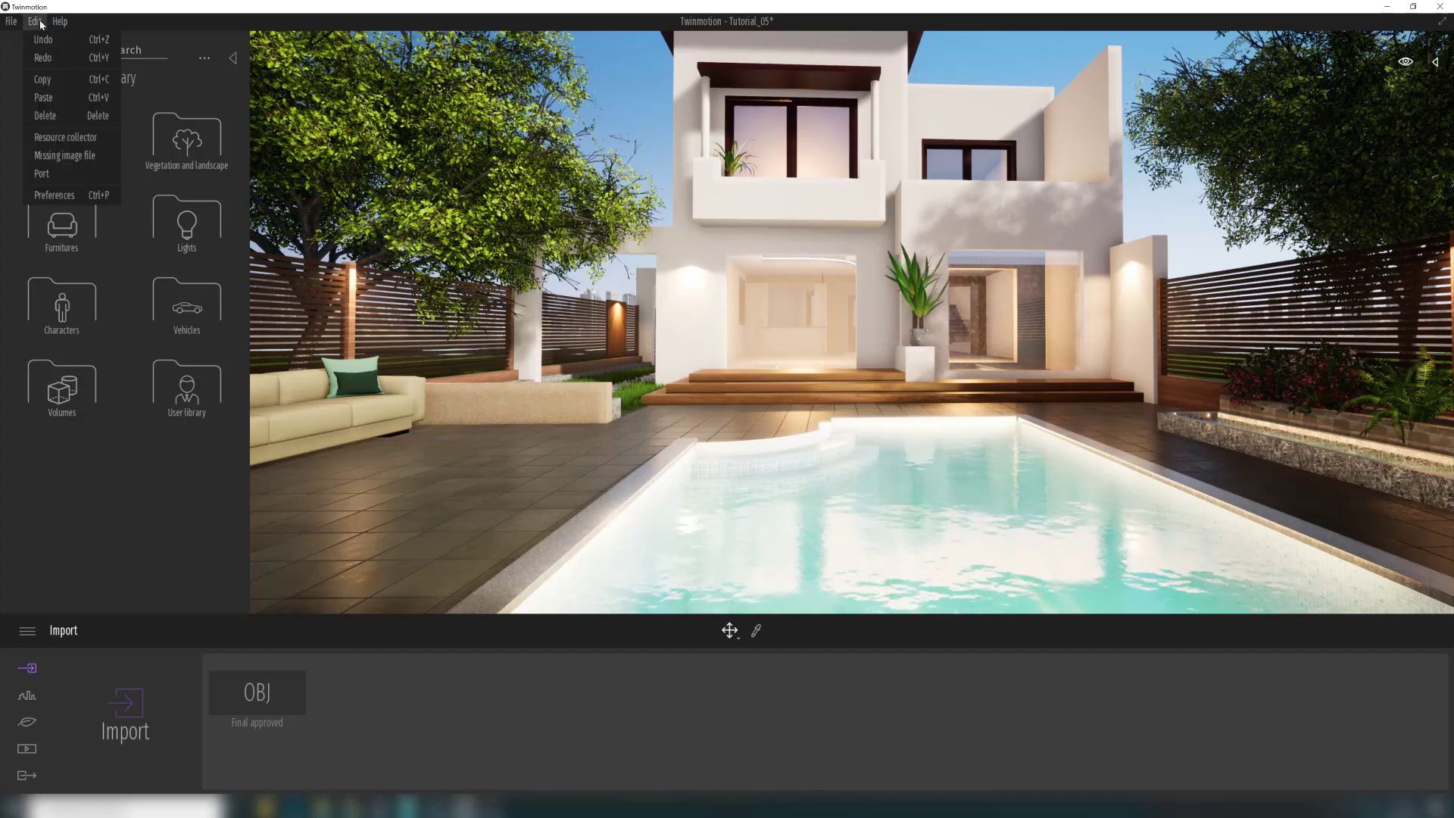
{"action": "left_click", "coordinate": [58, 136]}
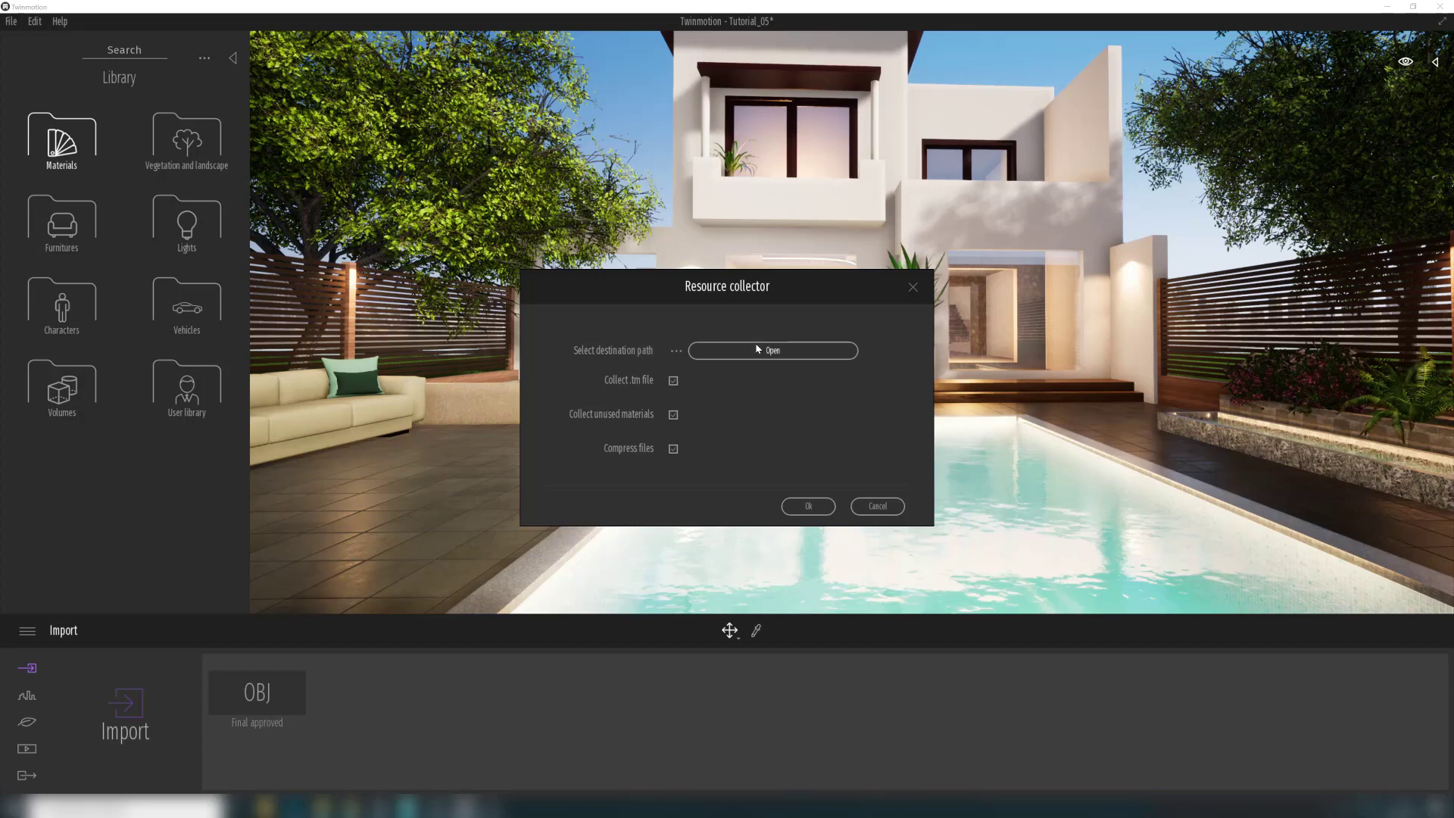
{"action": "left_click", "coordinate": [763, 351]}
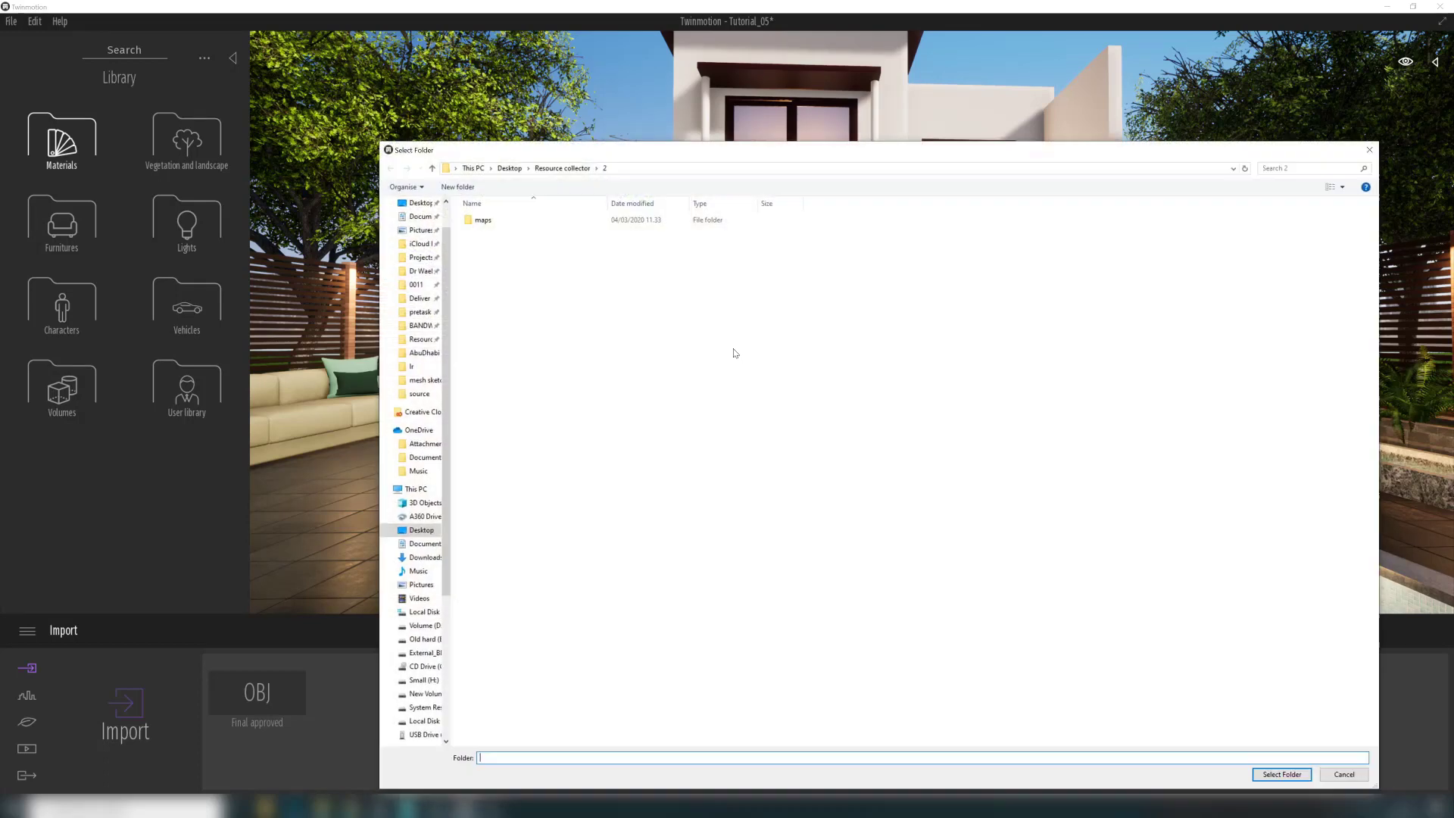
{"action": "double_click", "coordinate": [534, 235]}
{"action": "left_click", "coordinate": [1280, 774]}
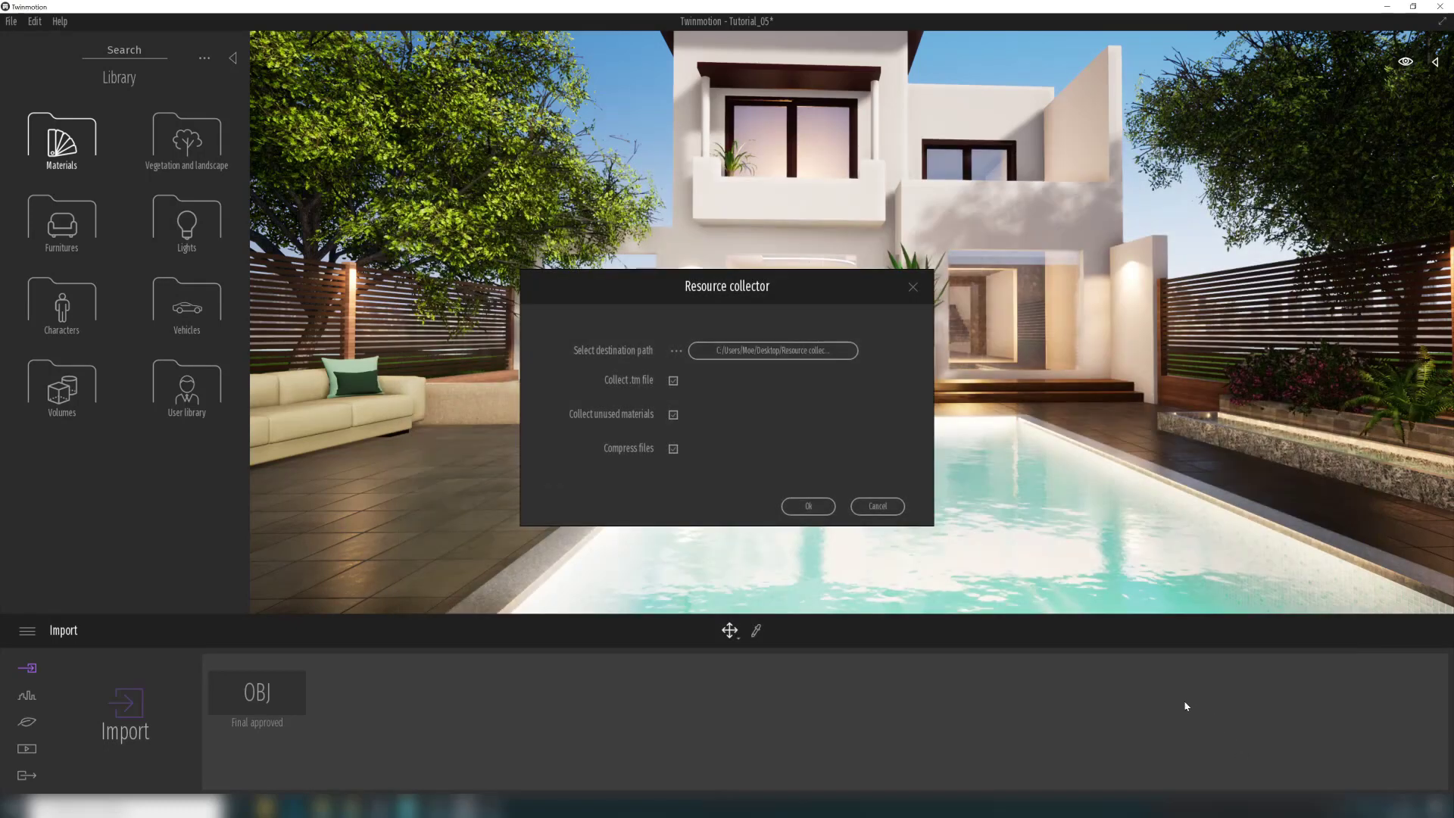
{"action": "left_click", "coordinate": [815, 505]}
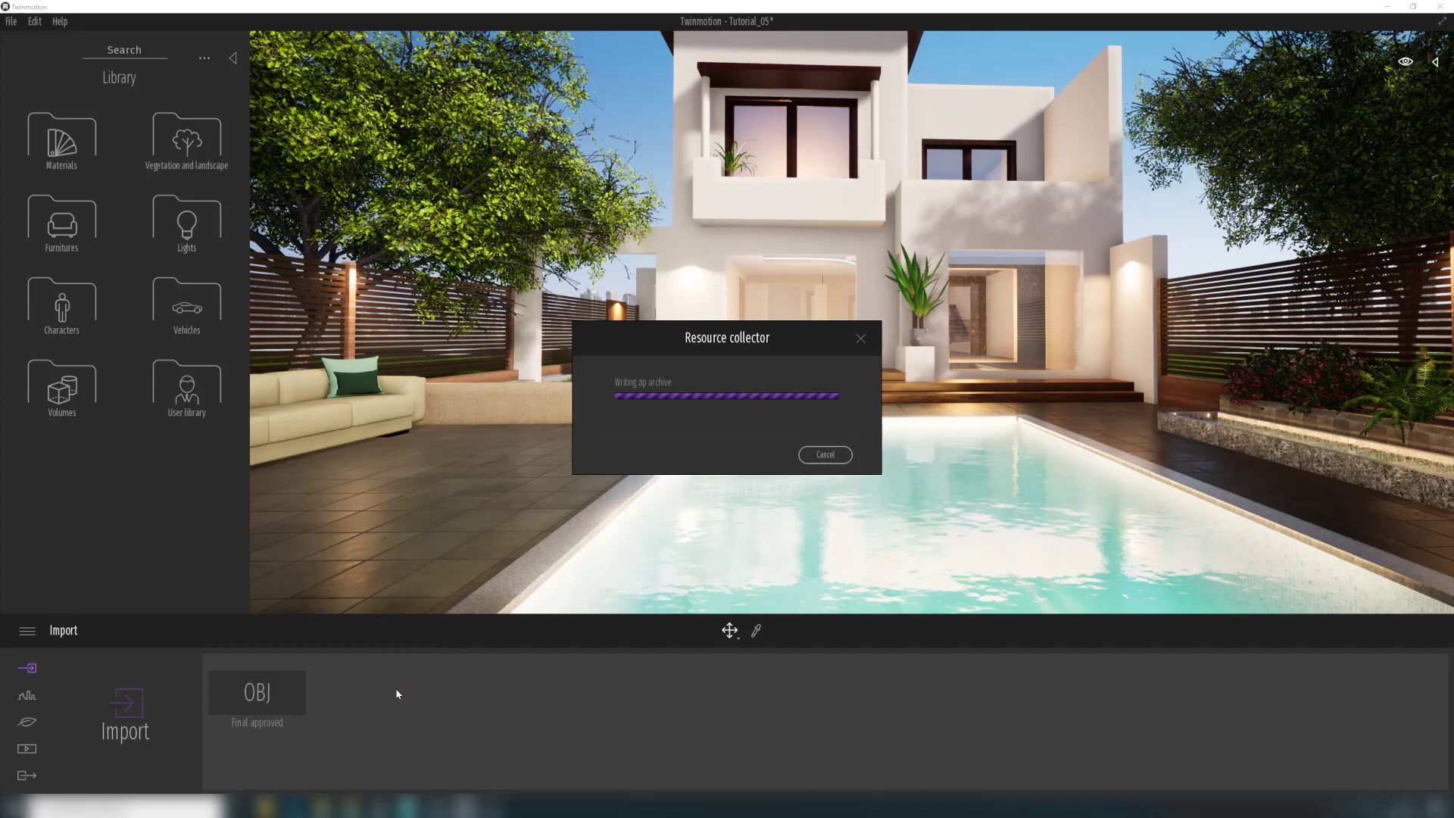
Open collected folders 1 and 2 each in a new File Explorer window.
{"action": "left_click", "coordinate": [319, 807]}
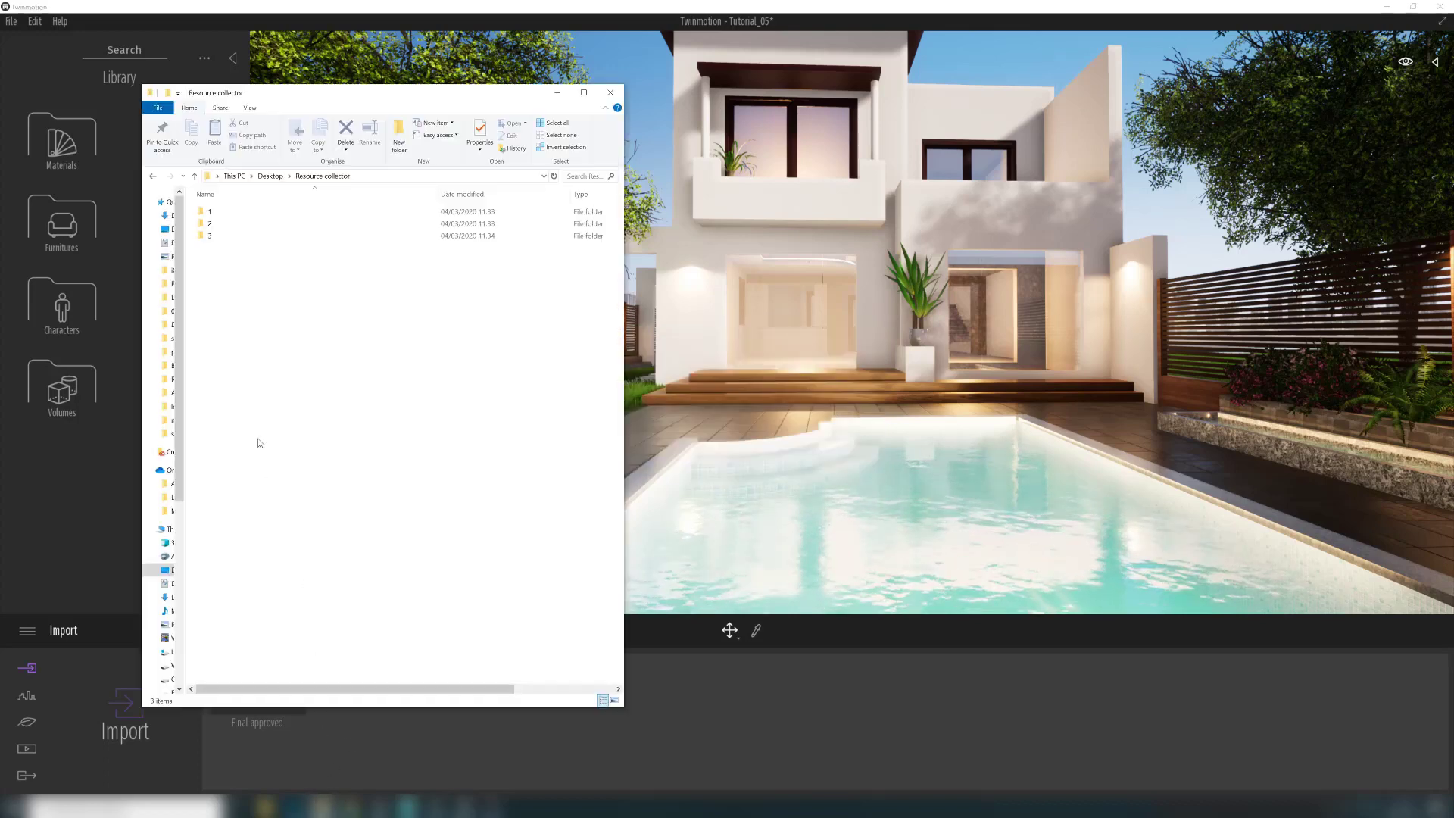
{"action": "left_click", "coordinate": [211, 213]}
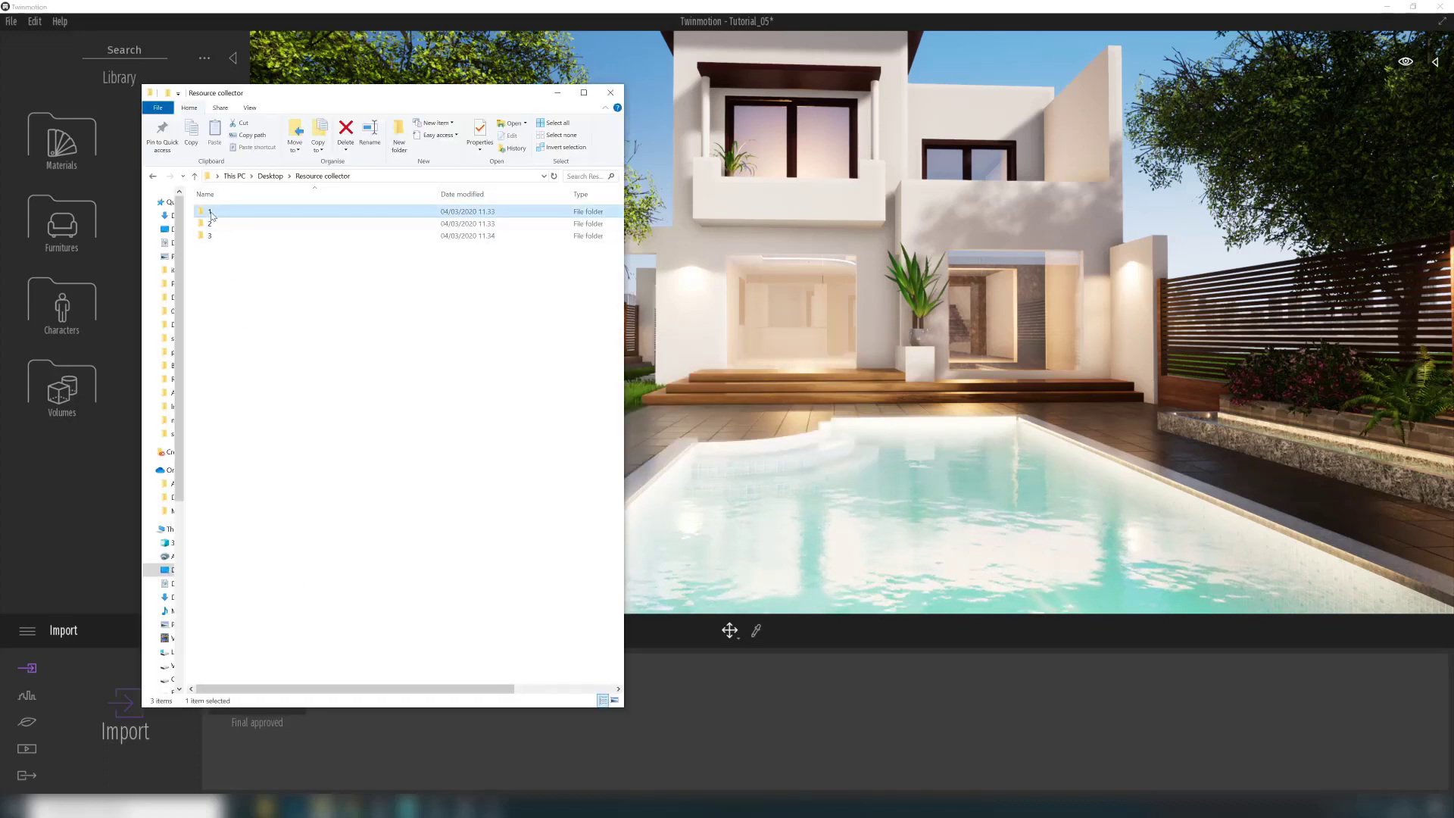
{"action": "right_click", "coordinate": [211, 214]}
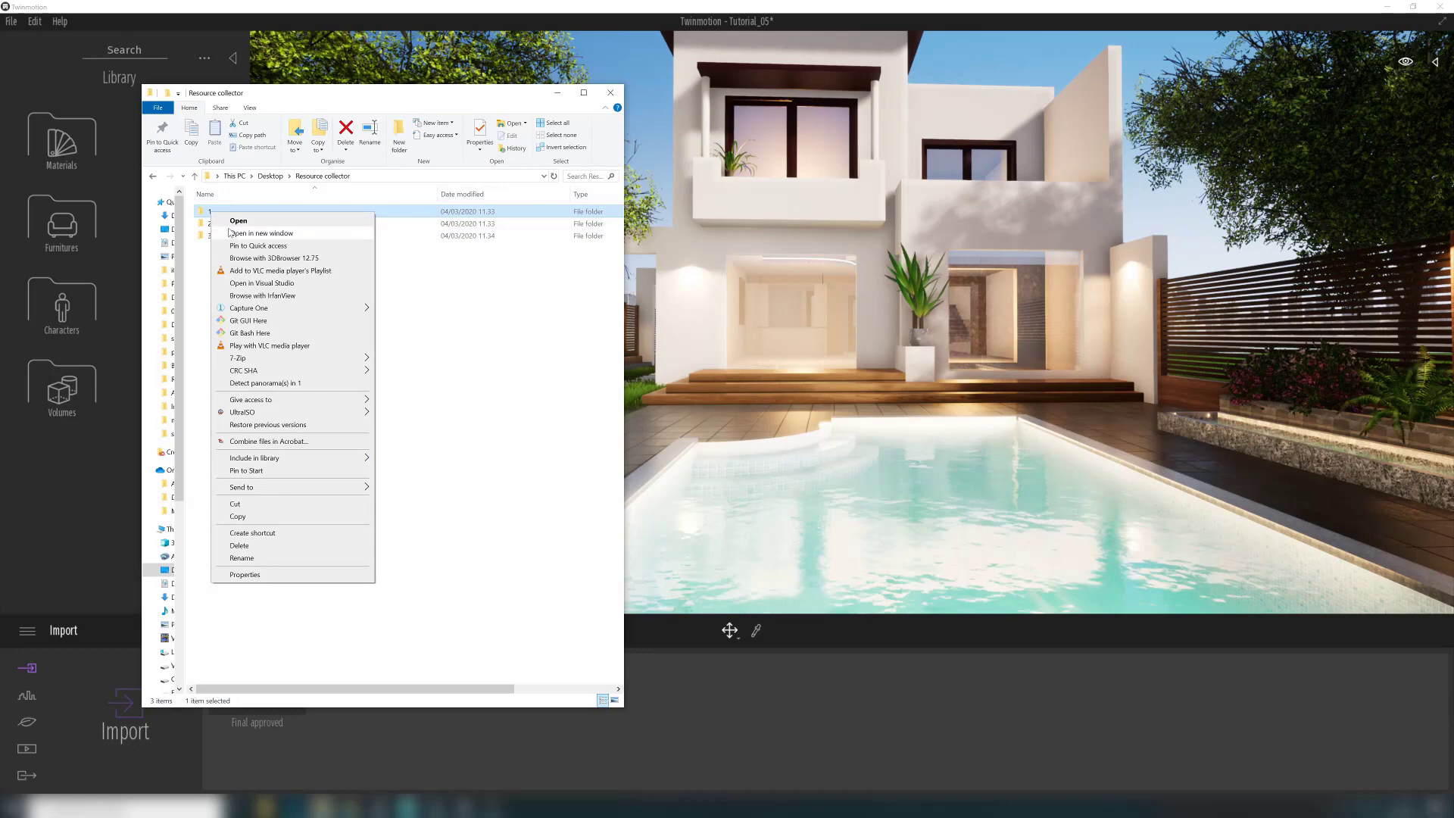
{"action": "left_click", "coordinate": [232, 235]}
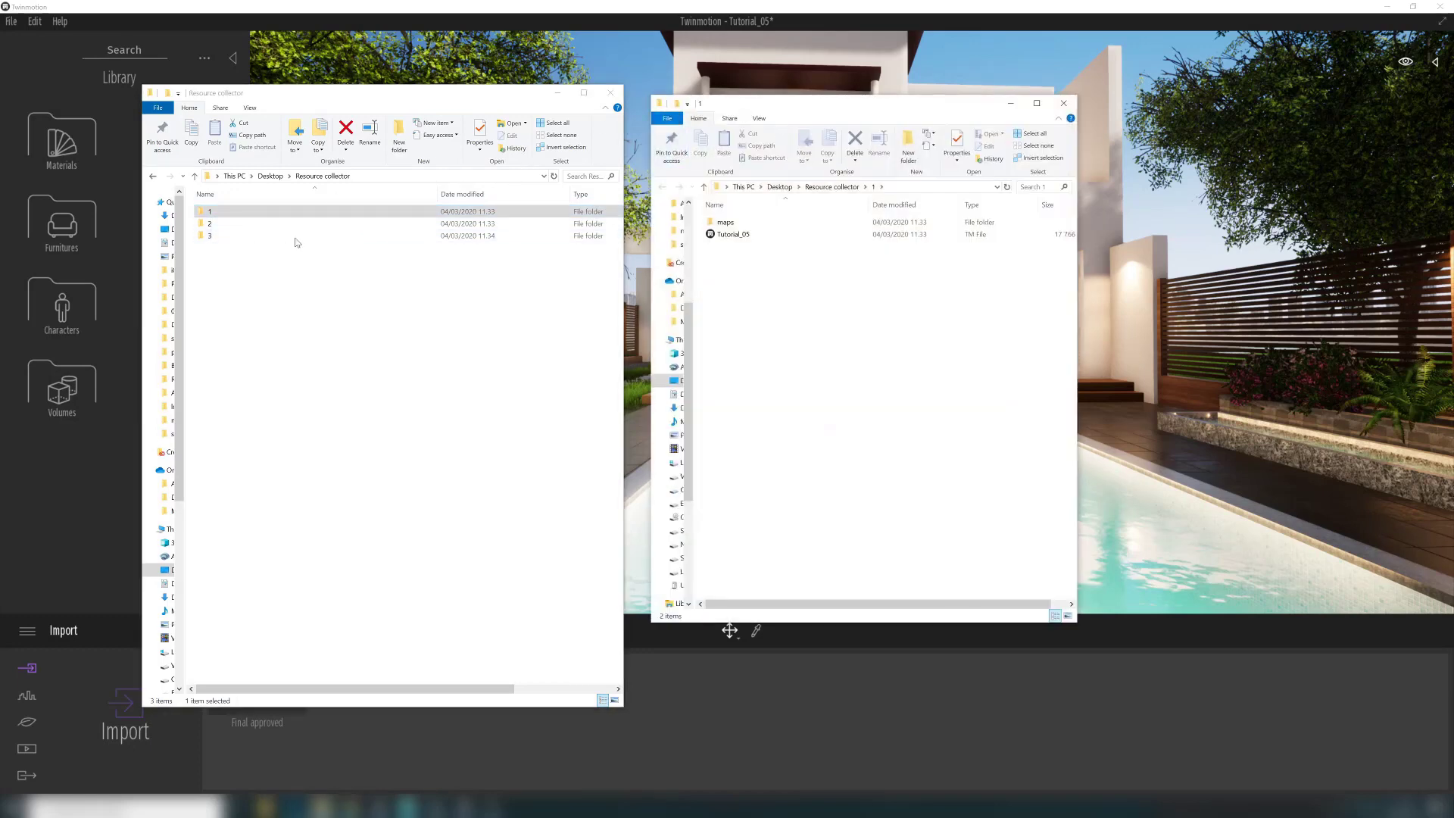
{"action": "right_click", "coordinate": [209, 224]}
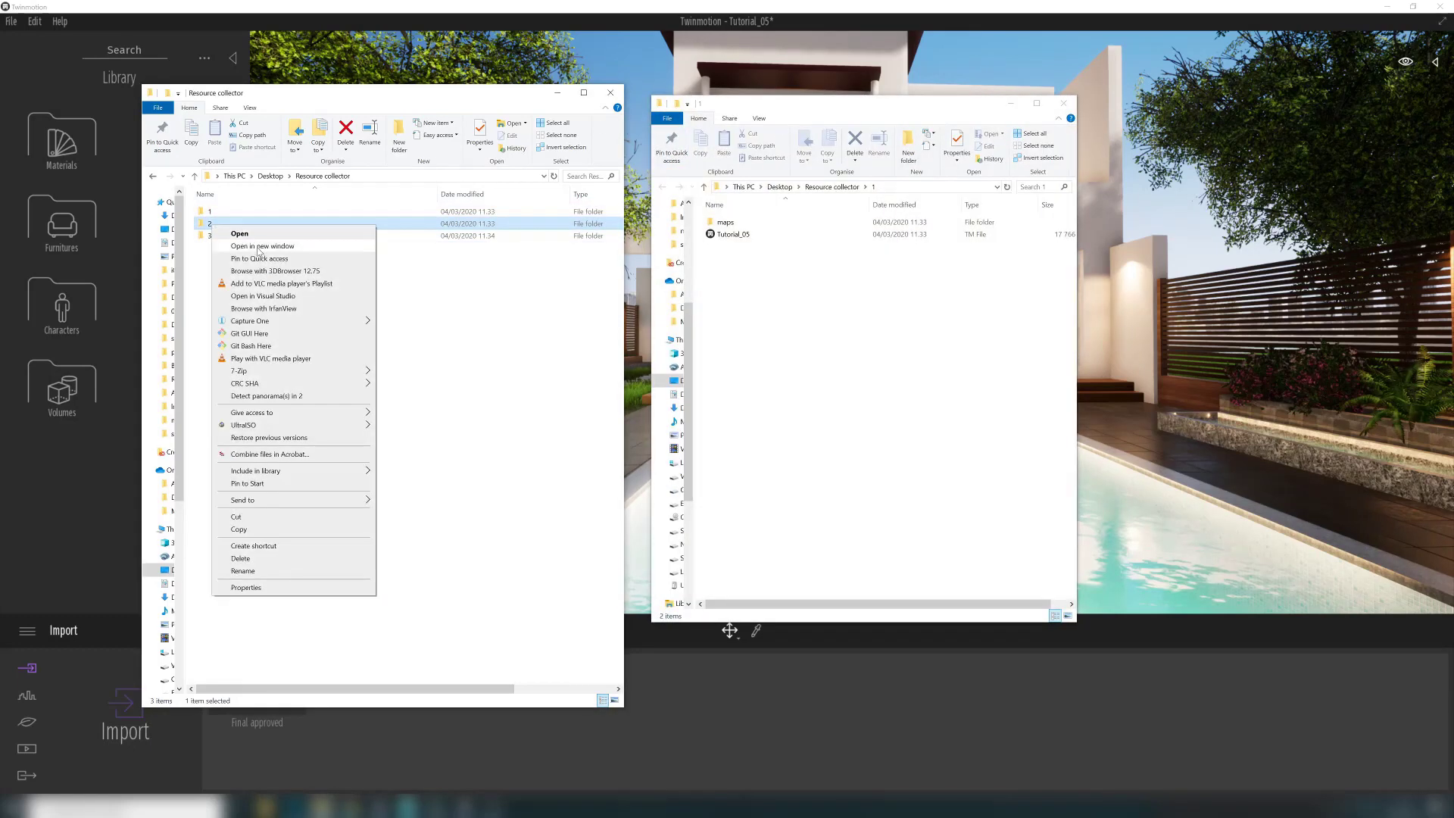
{"action": "left_click", "coordinate": [239, 245]}
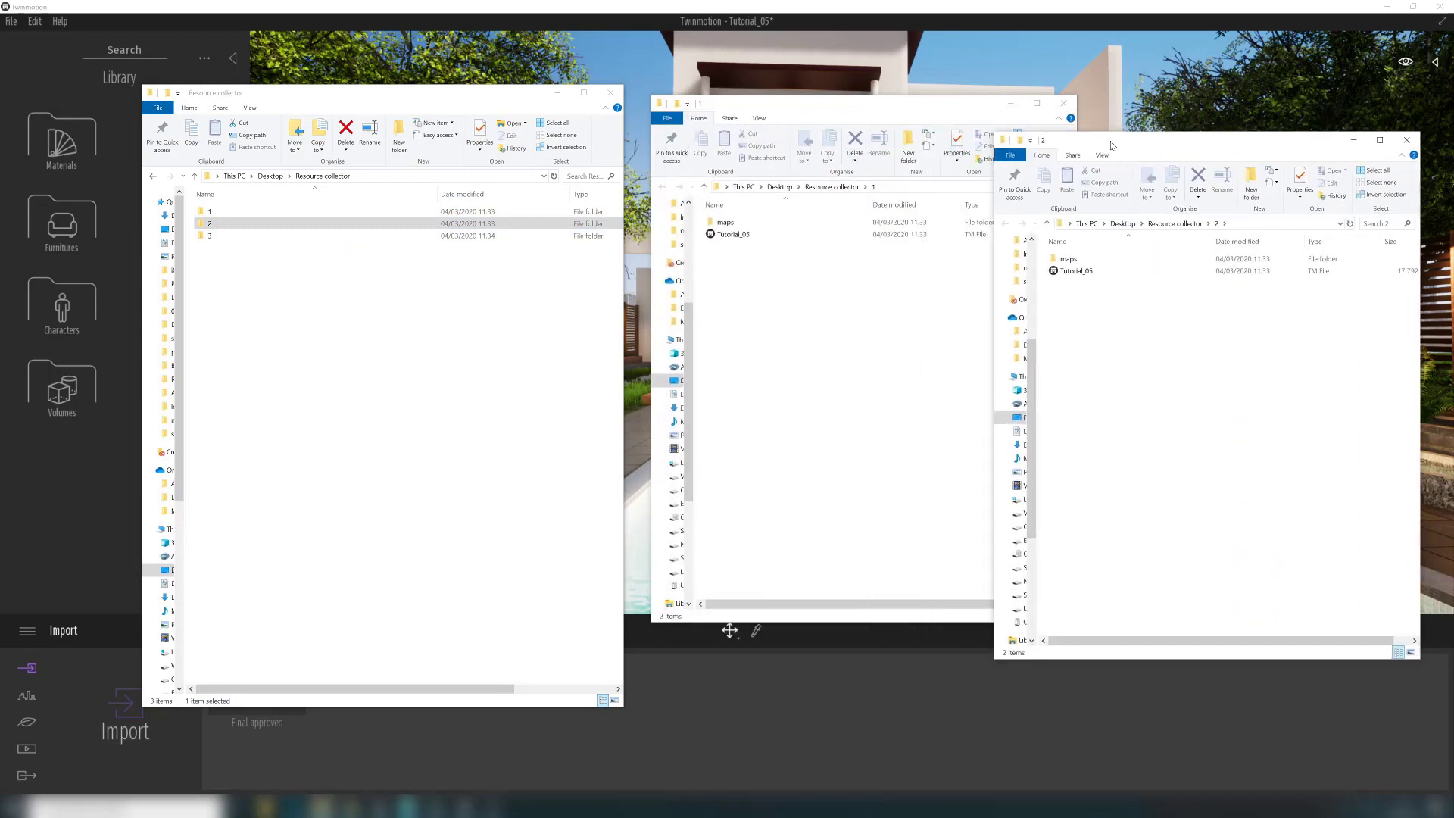
Arrange the Resource collector, folder 1 and folder 2 windows side by side.
{"action": "left_click_drag", "start_coordinate": [372, 92], "coordinate": [280, 82]}
{"action": "left_click_drag", "start_coordinate": [763, 109], "coordinate": [679, 116]}
{"action": "left_click_drag", "start_coordinate": [1100, 146], "coordinate": [1094, 119]}
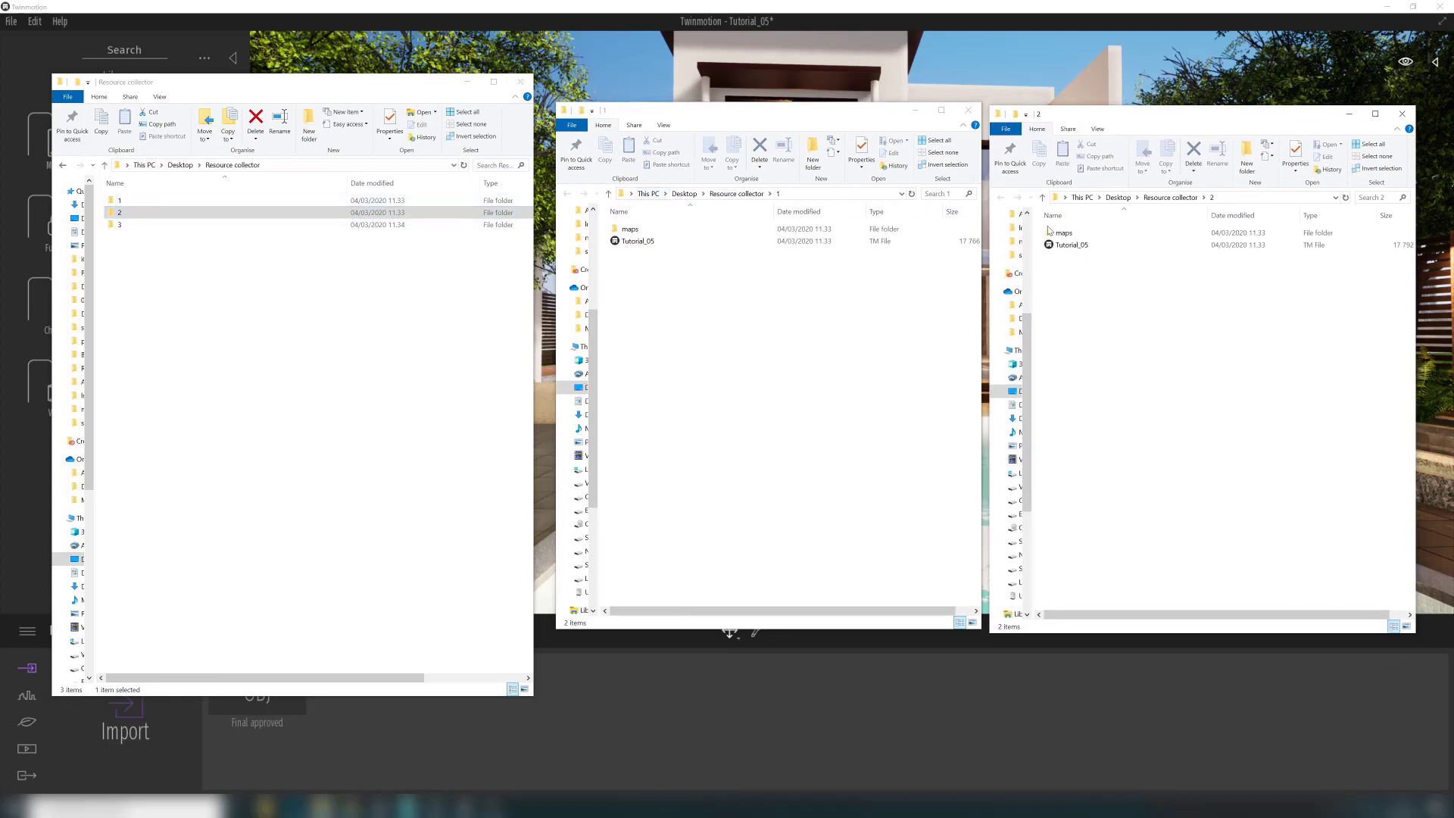
{"action": "left_click", "coordinate": [723, 282]}
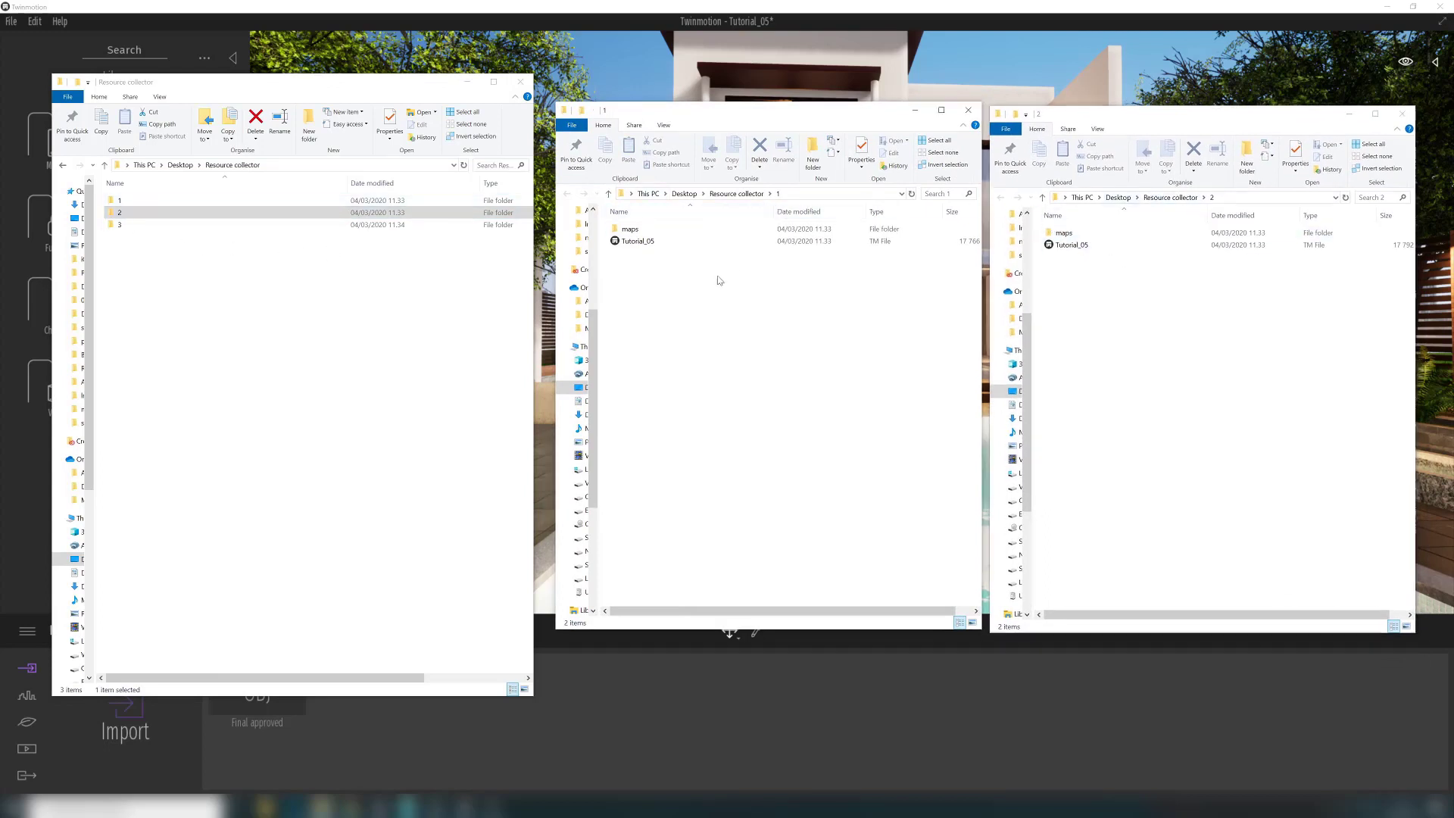
{"action": "double_click", "coordinate": [630, 229]}
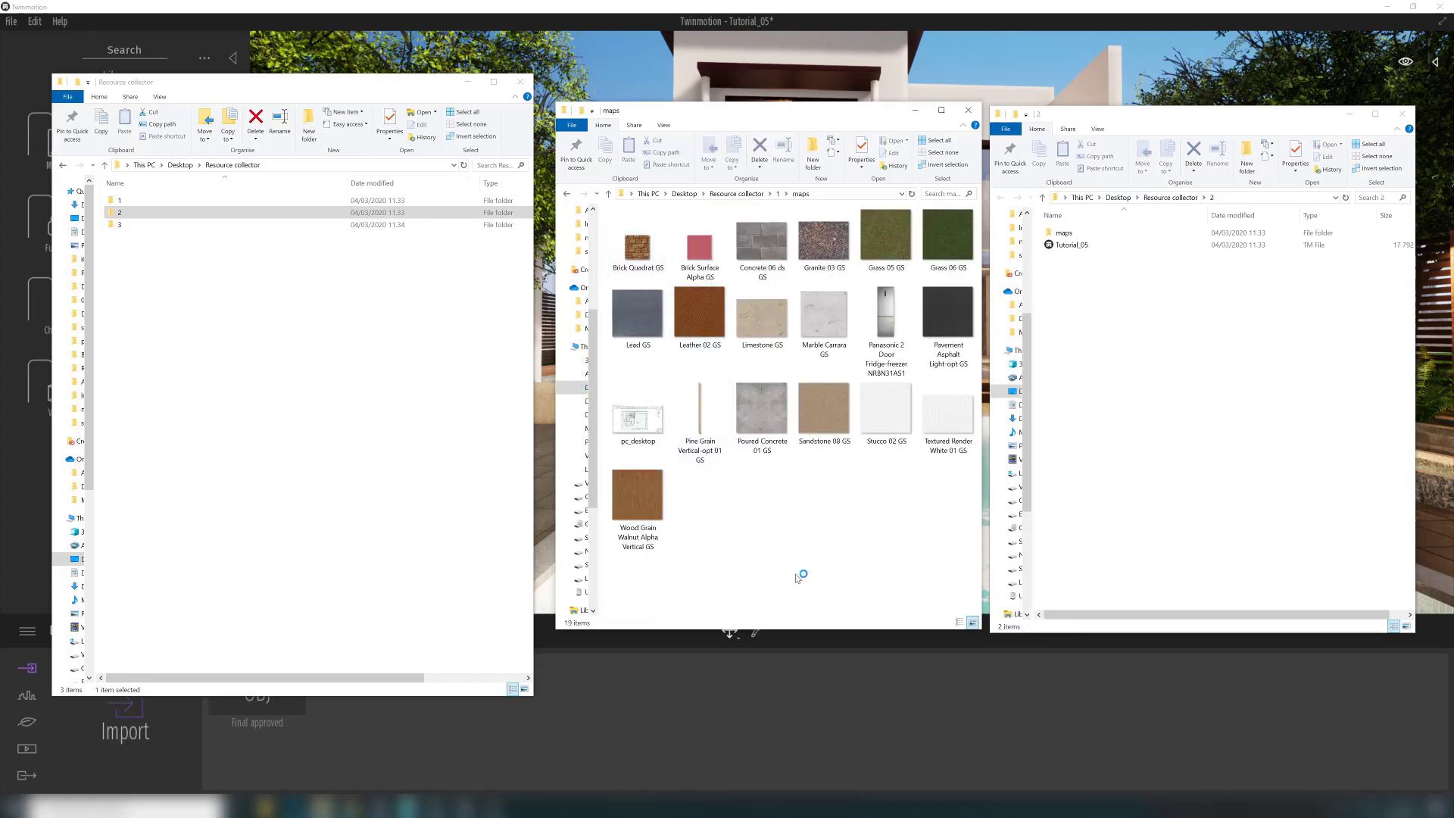
{"action": "left_click_drag", "start_coordinate": [955, 552], "coordinate": [628, 259]}
{"action": "left_click", "coordinate": [765, 528]}
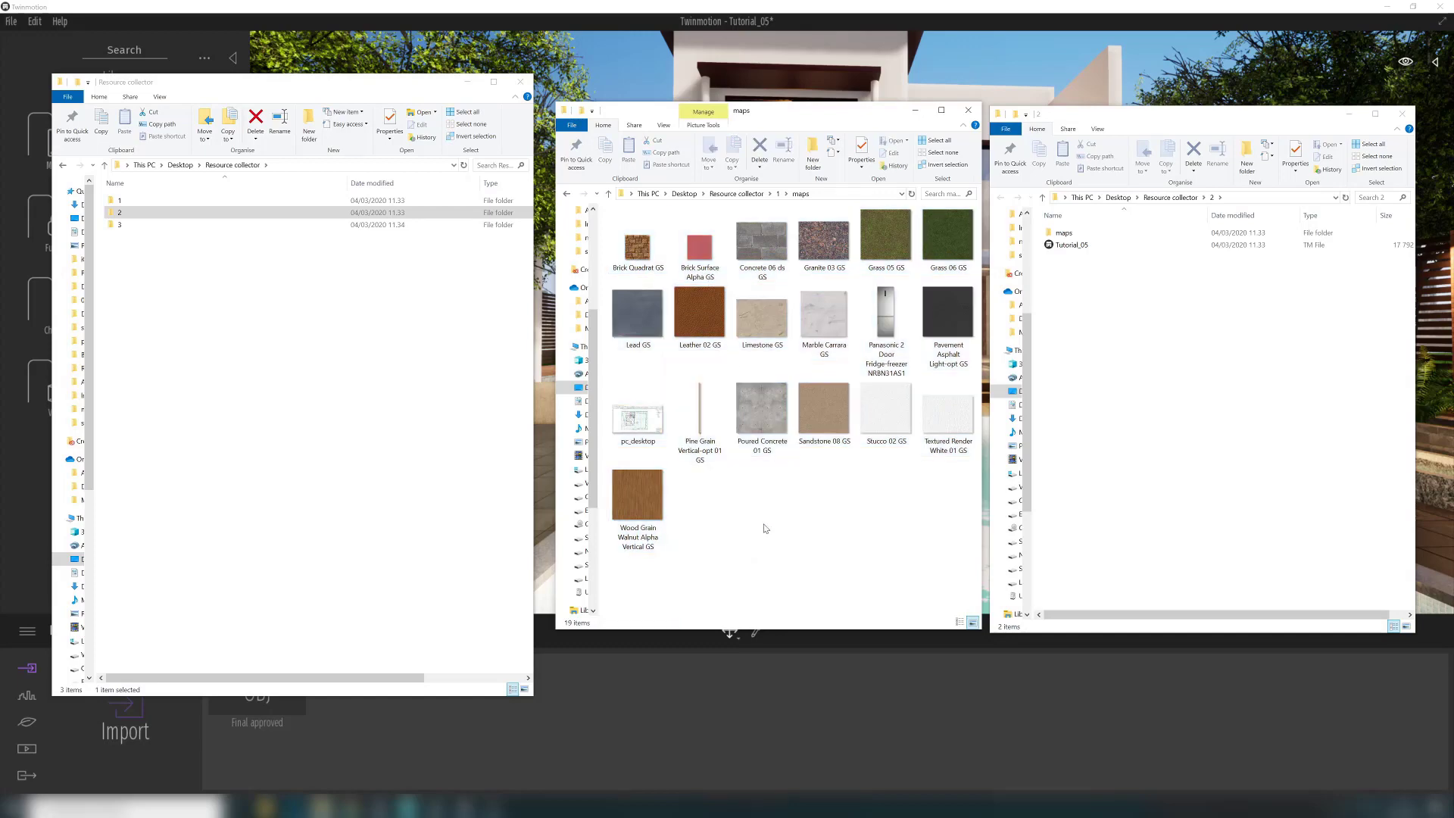
{"action": "left_click_drag", "start_coordinate": [948, 554], "coordinate": [641, 268]}
{"action": "left_click", "coordinate": [827, 543]}
{"action": "left_click", "coordinate": [778, 194]}
{"action": "left_click", "coordinate": [636, 241]}
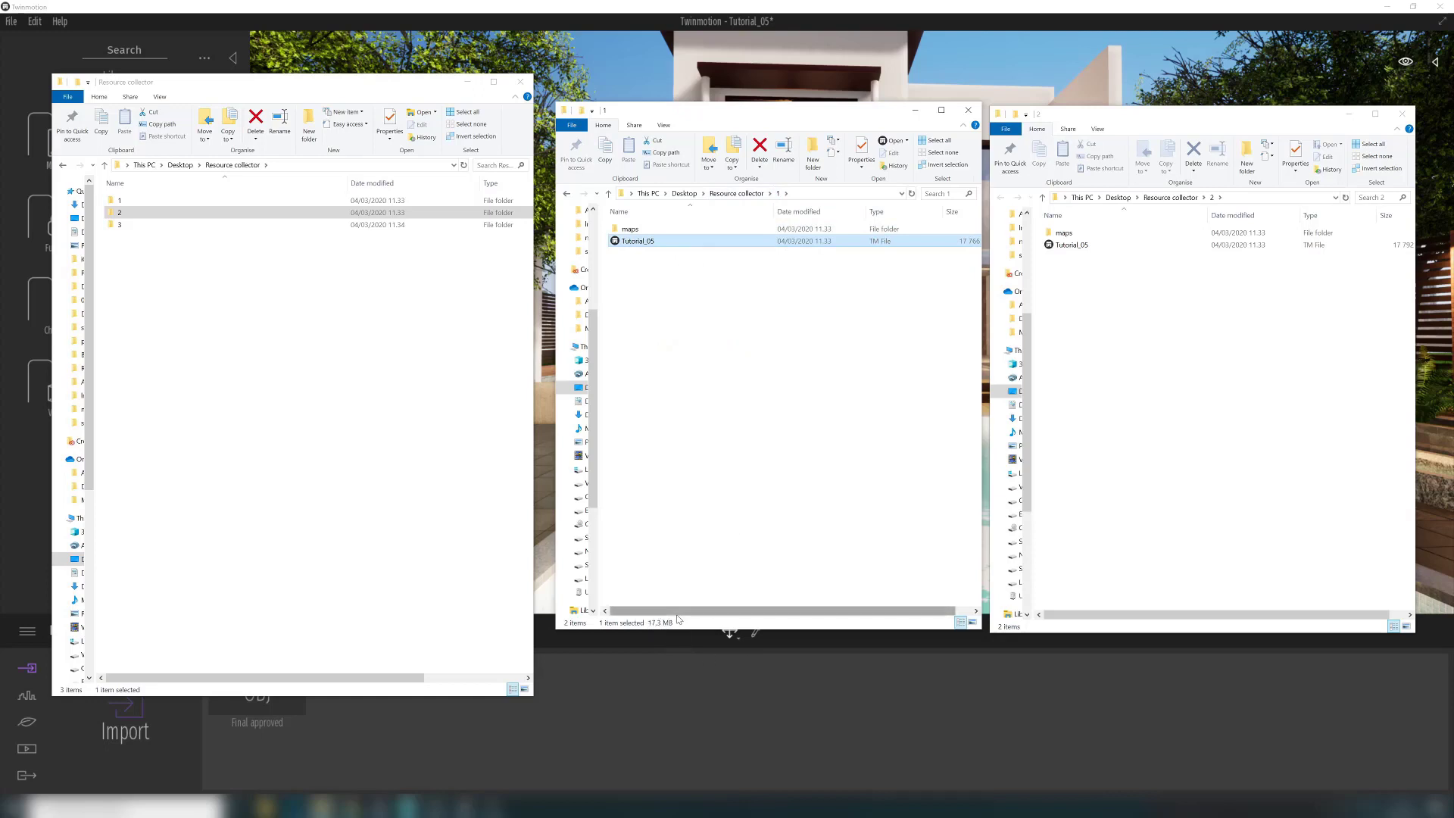
{"action": "left_click", "coordinate": [699, 486]}
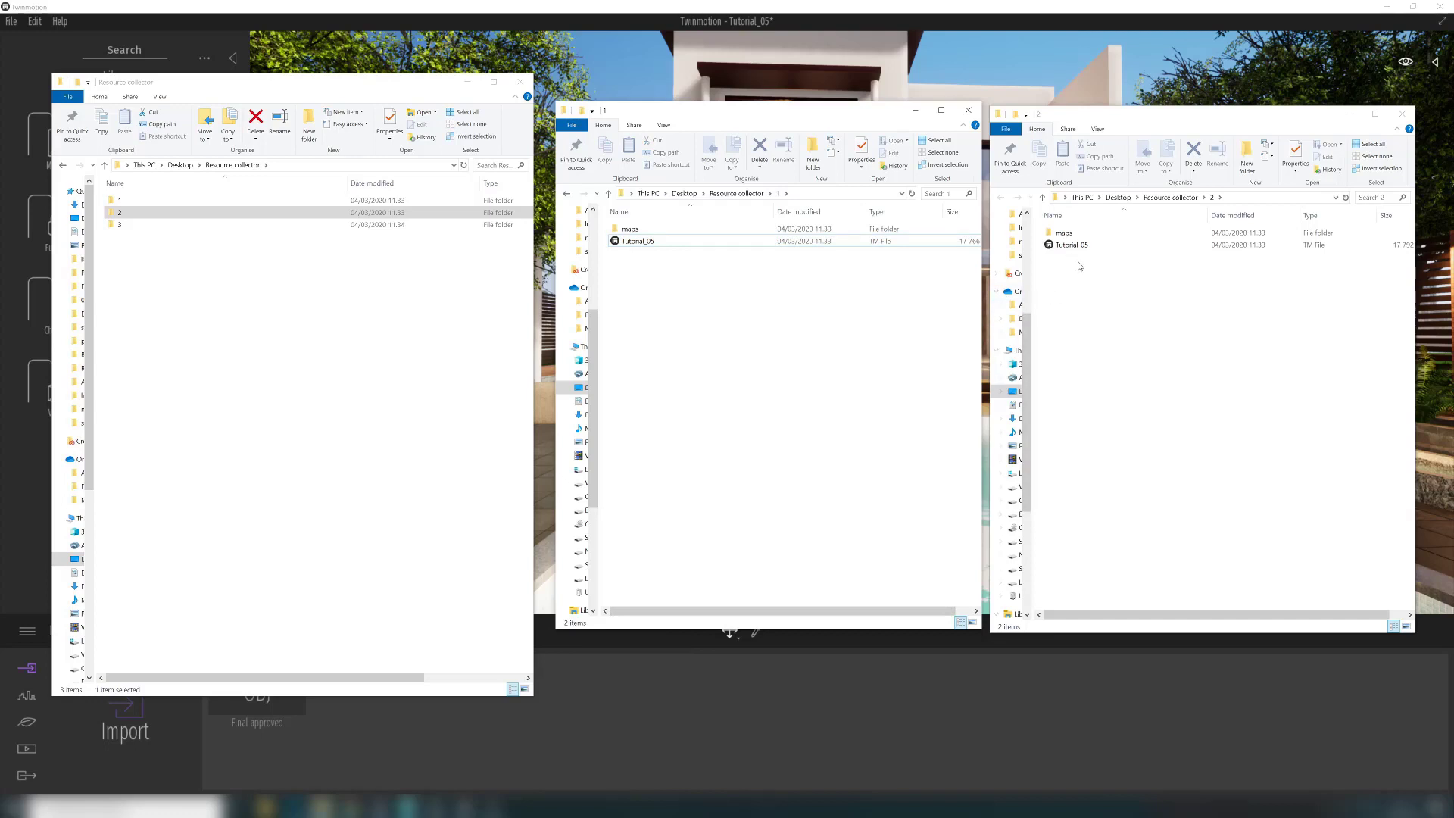
Open the maps folders of copies 2 and 1, select the 27 textures, then open folder 3.
{"action": "double_click", "coordinate": [1078, 234]}
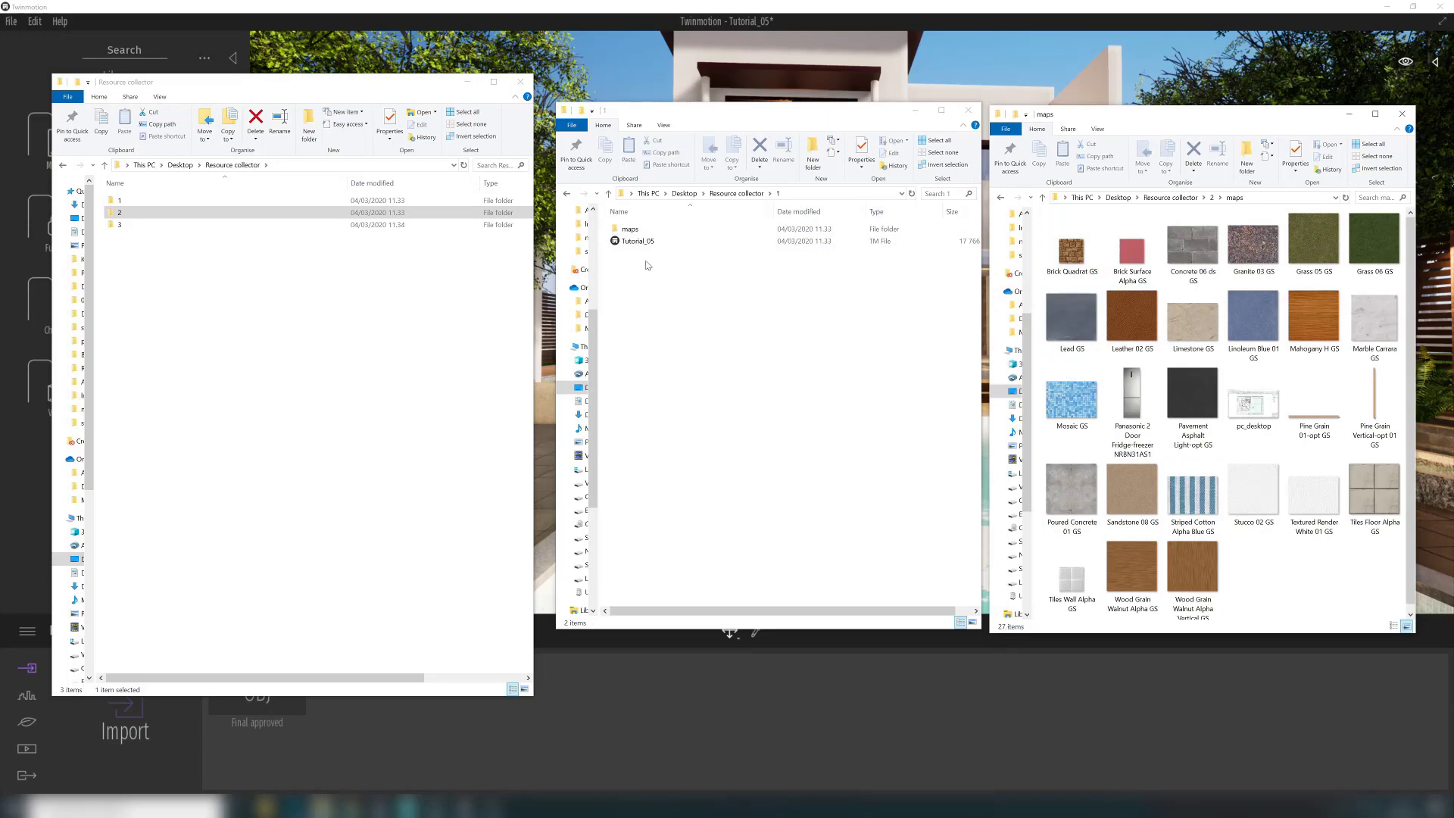
{"action": "double_click", "coordinate": [630, 229]}
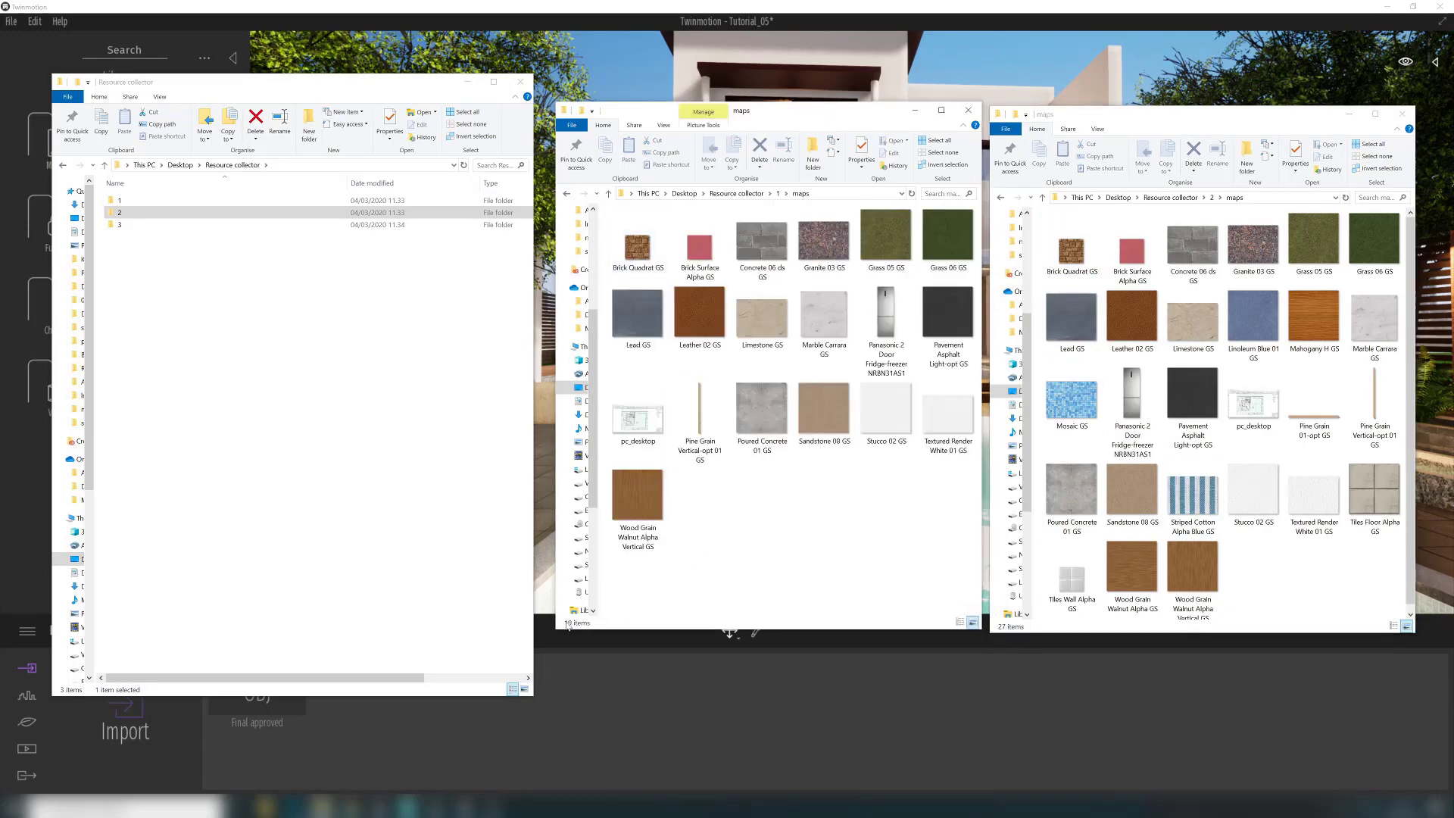
{"action": "left_click_drag", "start_coordinate": [1376, 591], "coordinate": [1075, 226]}
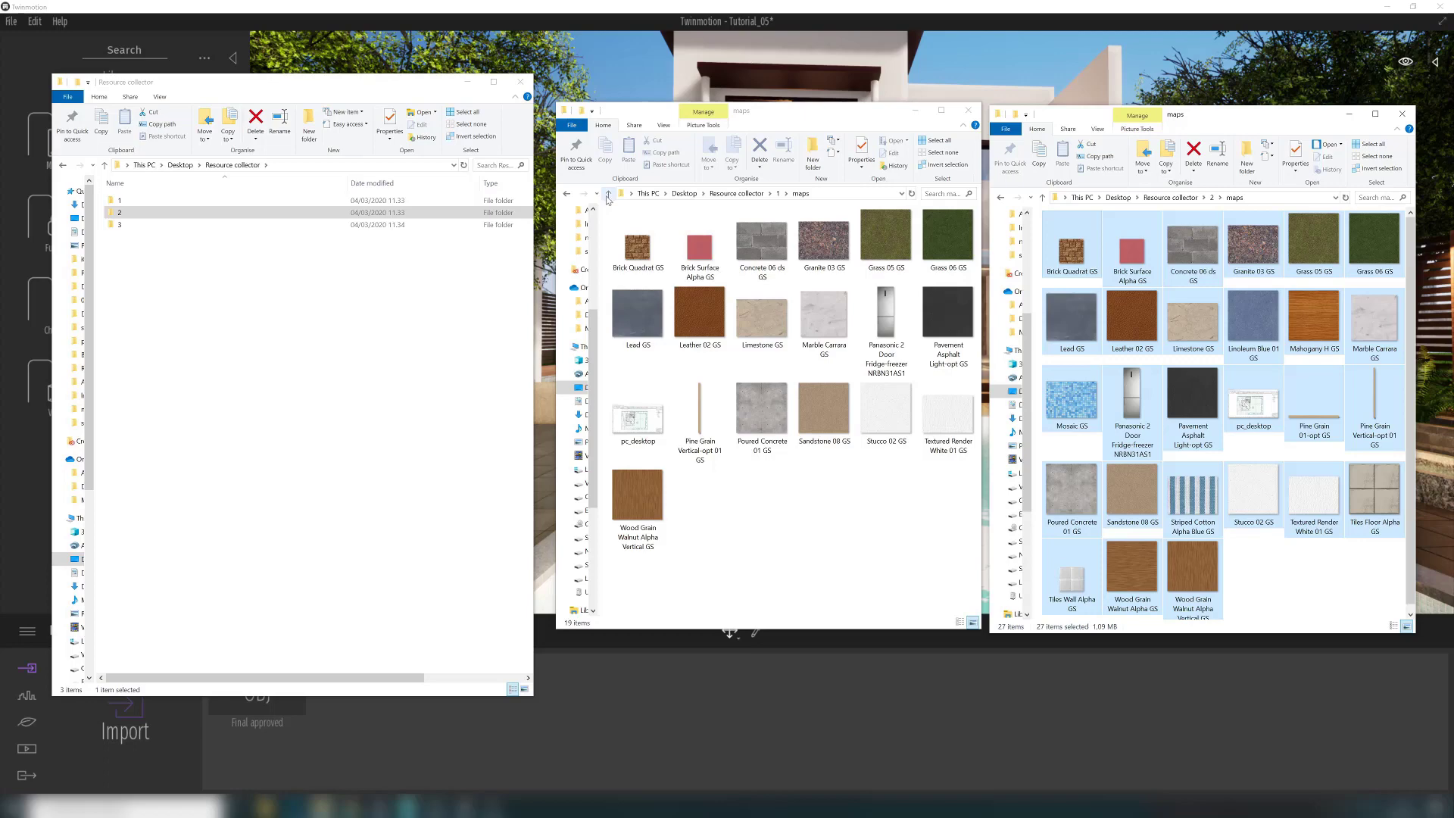
{"action": "left_click", "coordinate": [1240, 569]}
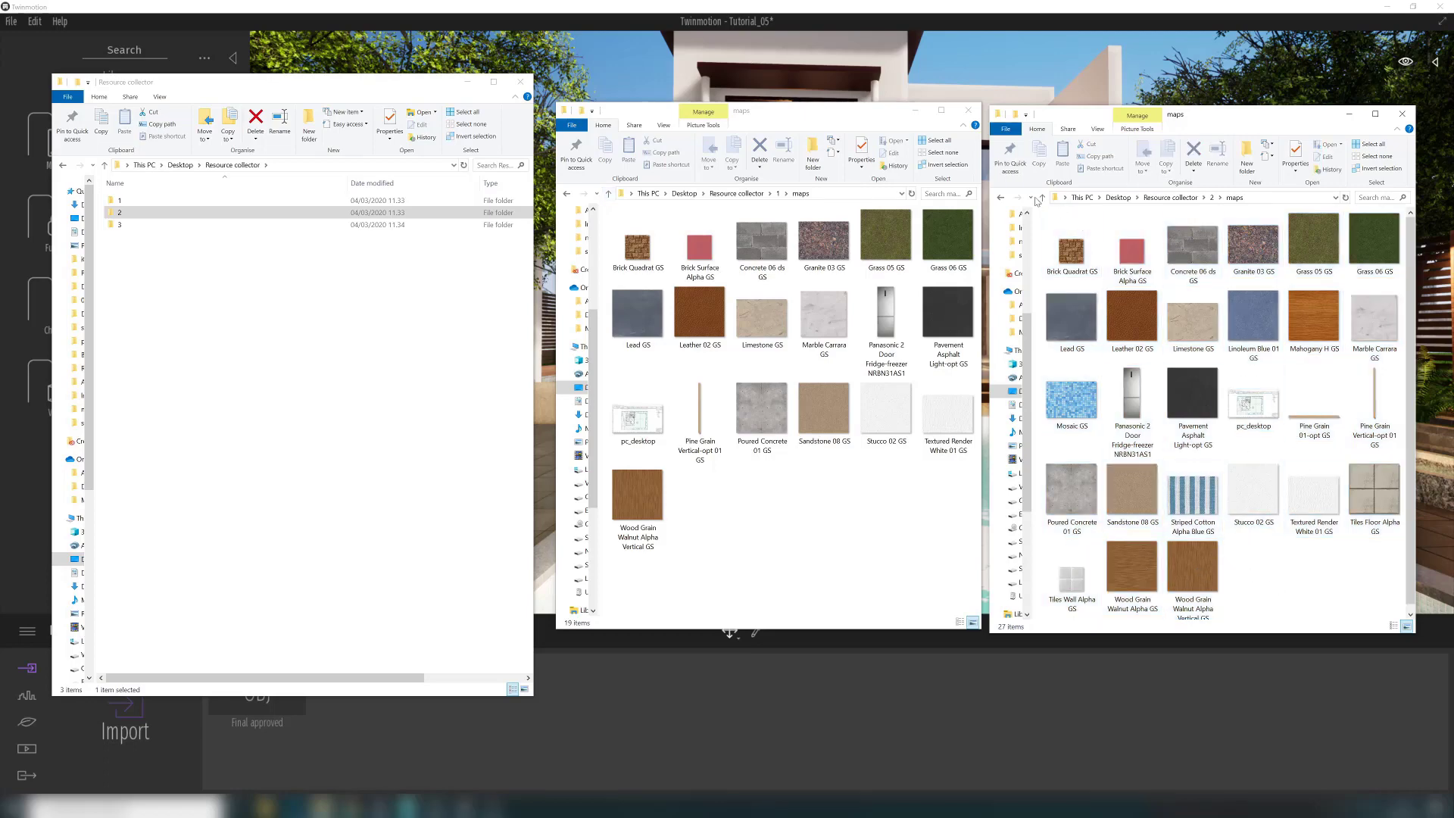
{"action": "left_click", "coordinate": [203, 226]}
{"action": "double_click", "coordinate": [201, 226]}
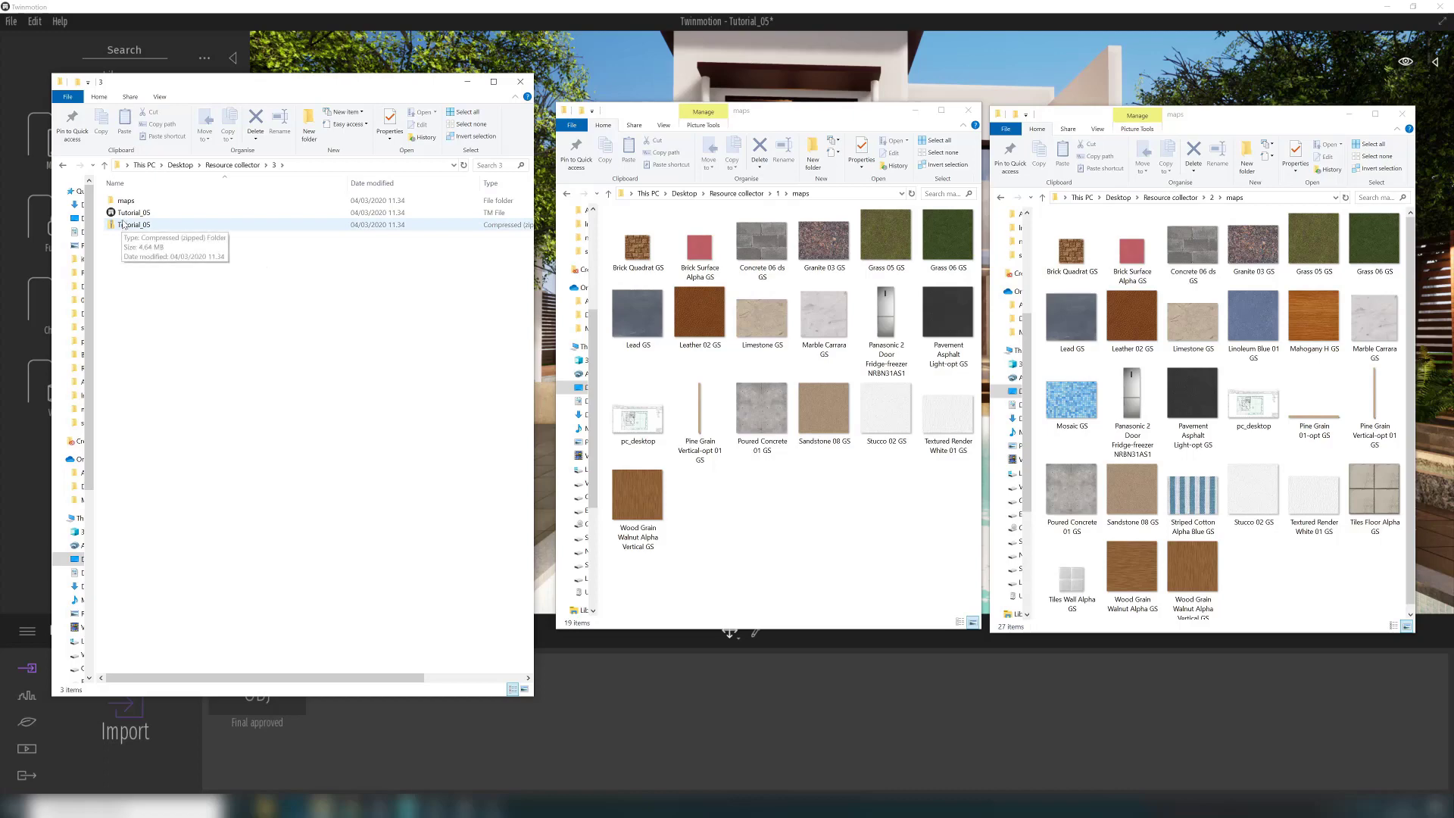
Check folder 3's Tutorial_05 TM file and zip sizes, then select all three items.
{"action": "left_click", "coordinate": [127, 214]}
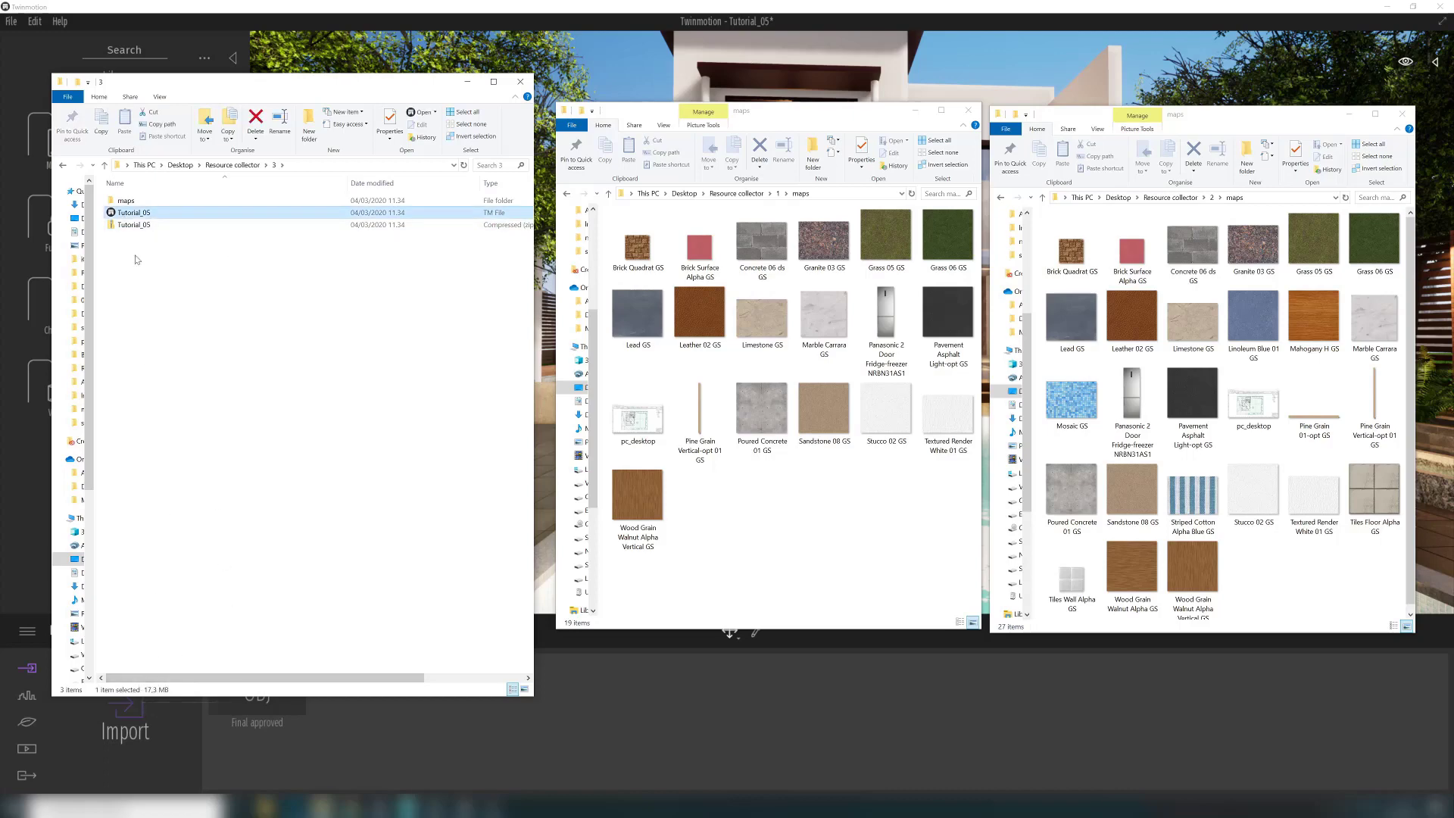
{"action": "left_click", "coordinate": [134, 229]}
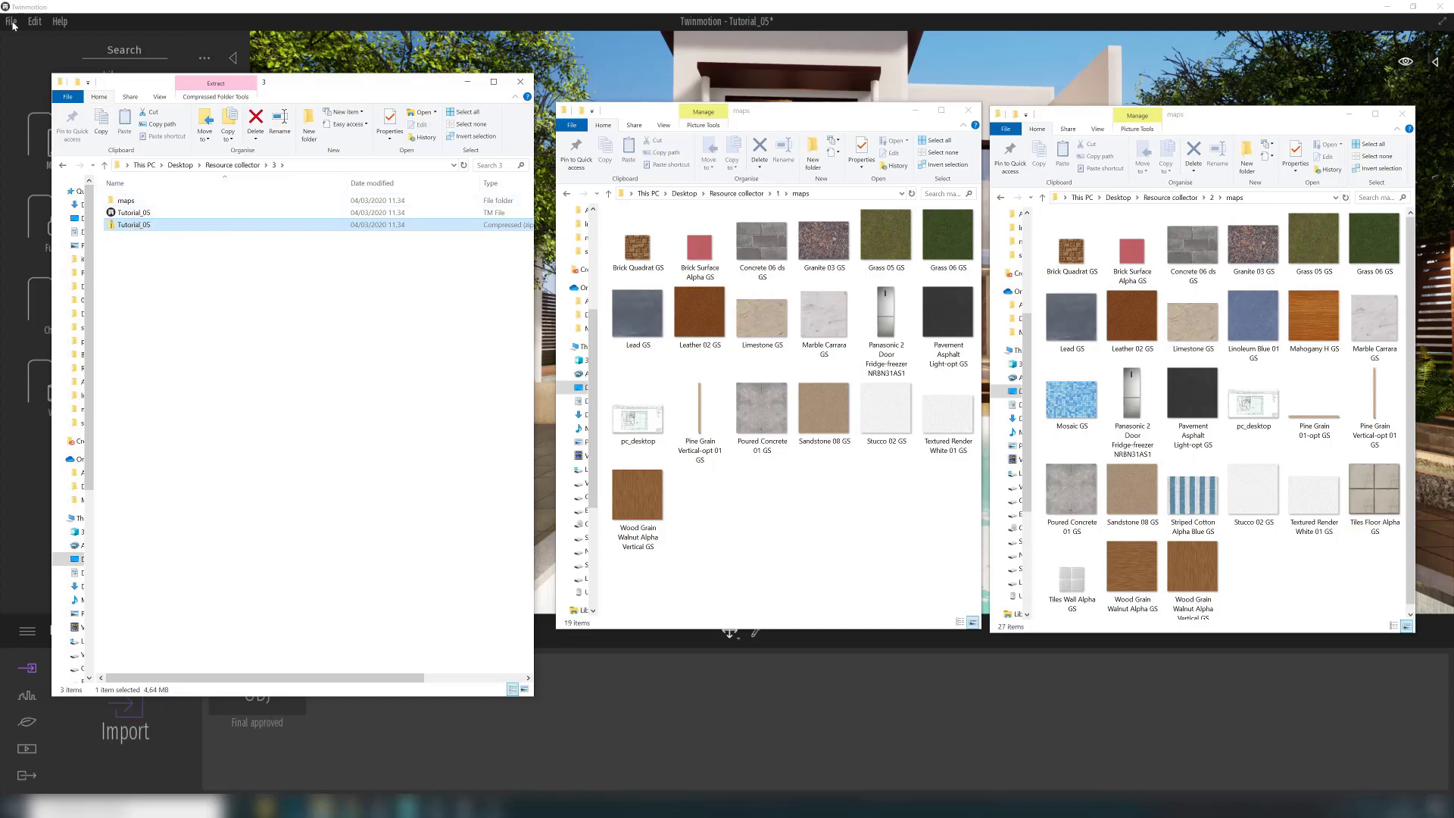
{"action": "left_click", "coordinate": [206, 292]}
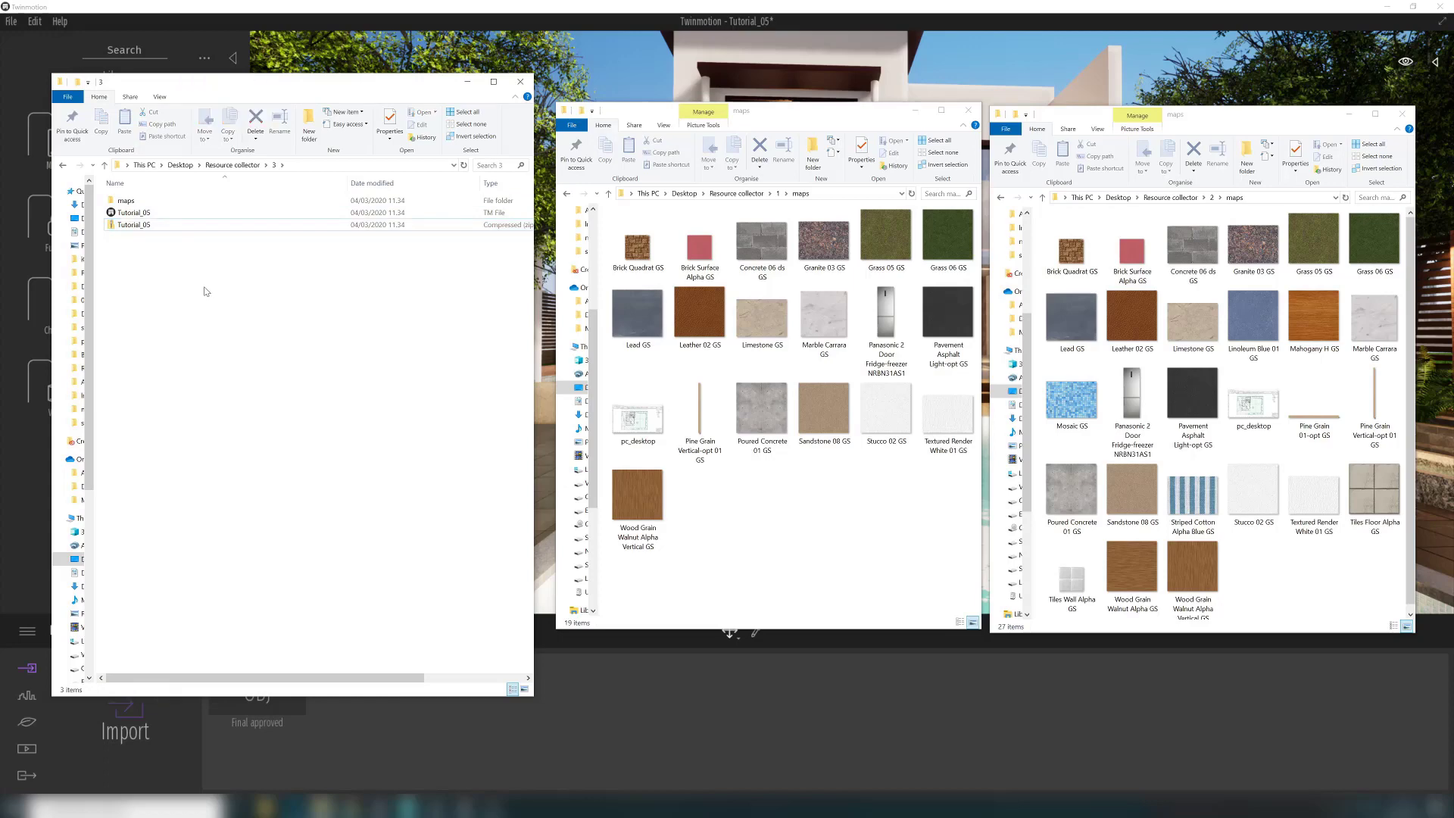
{"action": "left_click_drag", "start_coordinate": [236, 286], "coordinate": [116, 190]}
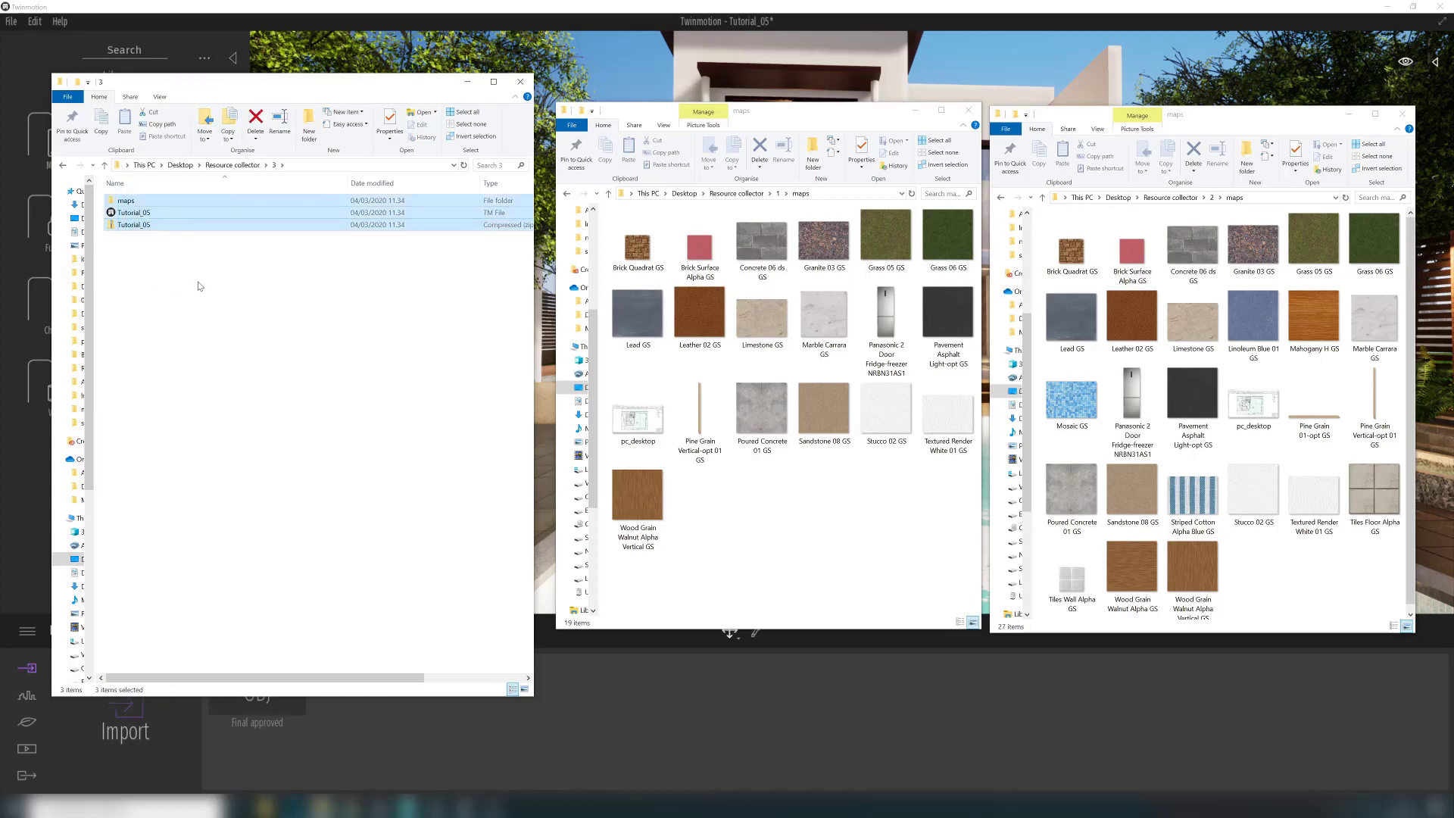